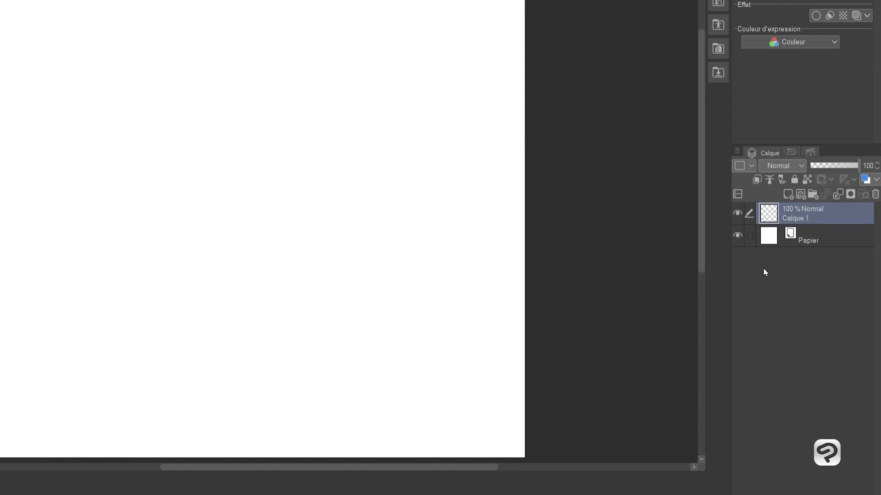
# - Add four raster layers above Calque 1
pyautogui.click(786, 194)
pyautogui.click(786, 194)
pyautogui.click(786, 195)
pyautogui.click(786, 194)
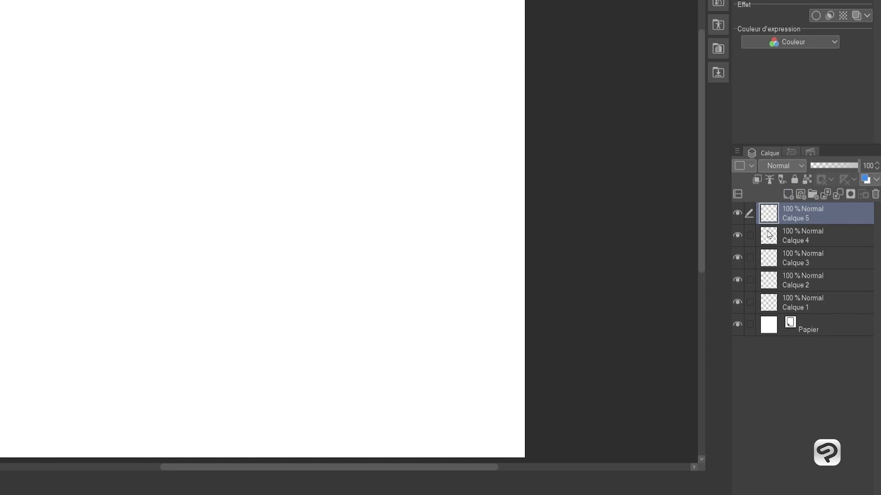
# - Add three vector layers above the raster layers
pyautogui.click(800, 198)
pyautogui.click(801, 198)
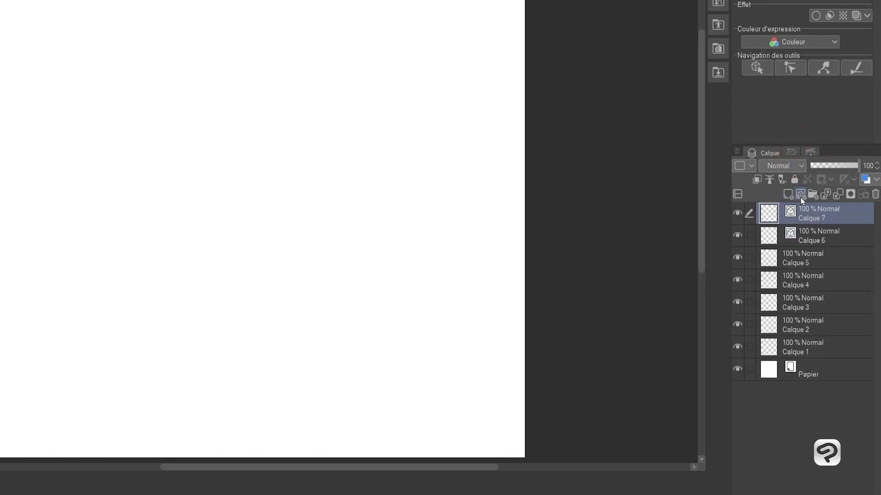
pyautogui.click(801, 199)
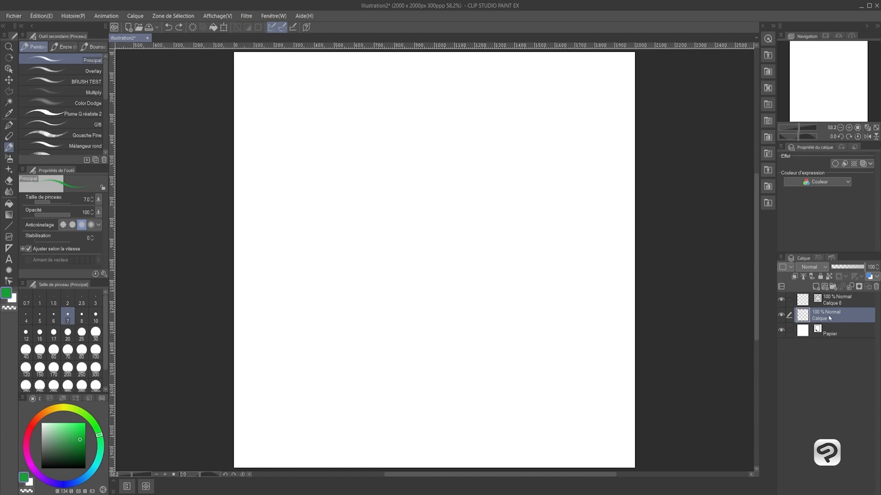
# - Draw a green zigzag on raster layer Calque 1 and a red zigzag beside it on vector layer Calque 8
pyautogui.moveTo(272, 282)
pyautogui.mouseDown()
pyautogui.moveTo(279, 235)
pyautogui.moveTo(301, 276)
pyautogui.moveTo(328, 195)
pyautogui.moveTo(337, 259)
pyautogui.moveTo(358, 258)
pyautogui.moveTo(384, 192)
pyautogui.moveTo(395, 293)
pyautogui.moveTo(431, 156)
pyautogui.mouseUp()
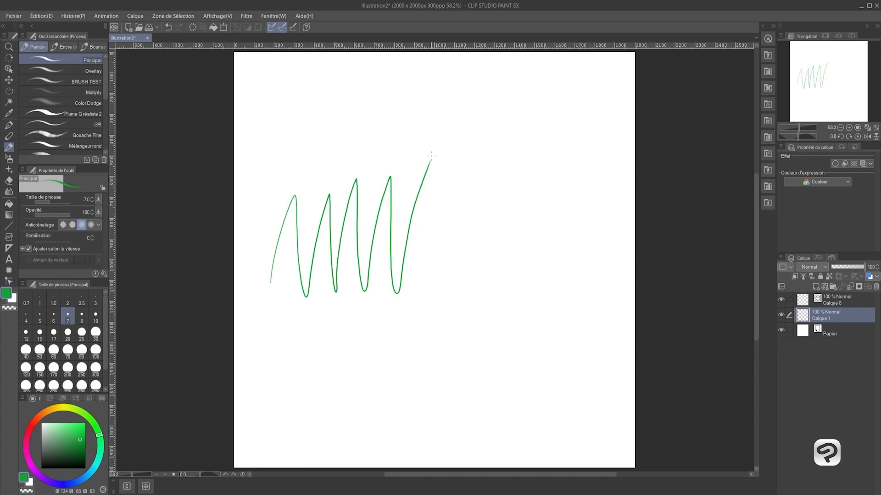
pyautogui.click(840, 303)
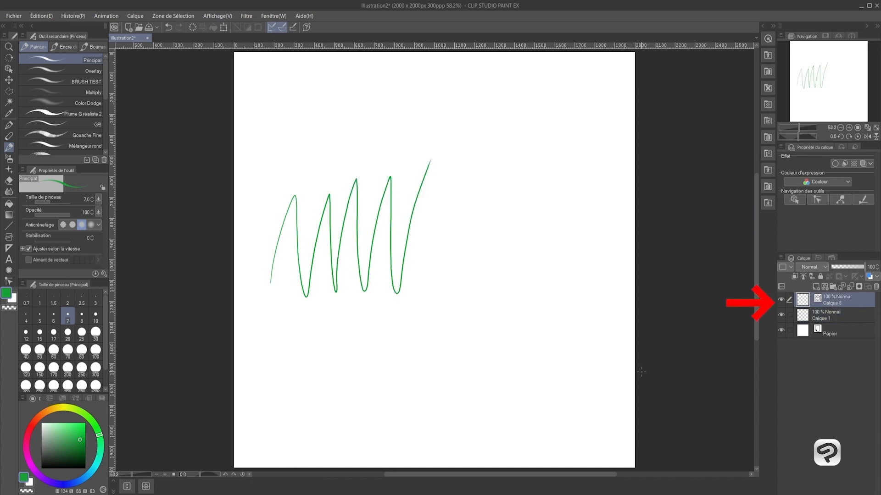
pyautogui.moveTo(40, 414); pyautogui.dragTo(36, 419)
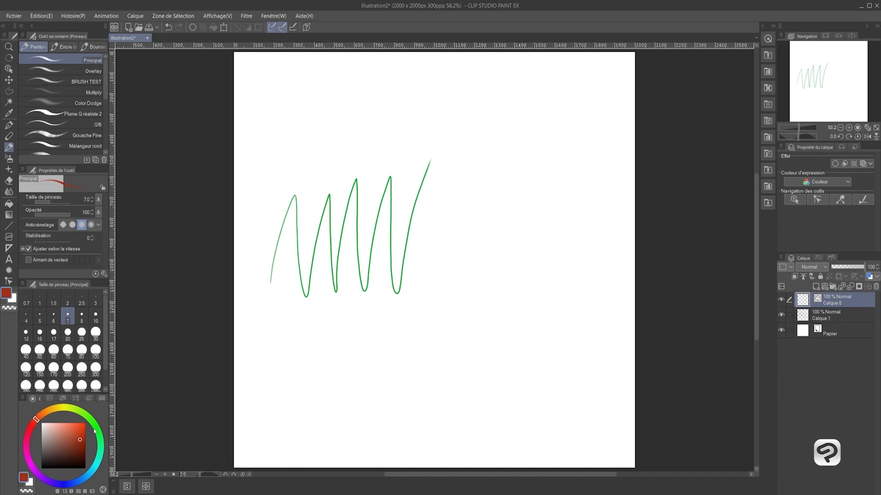
pyautogui.moveTo(452, 288)
pyautogui.mouseDown()
pyautogui.moveTo(474, 247)
pyautogui.moveTo(513, 276)
pyautogui.moveTo(609, 176)
pyautogui.mouseUp()
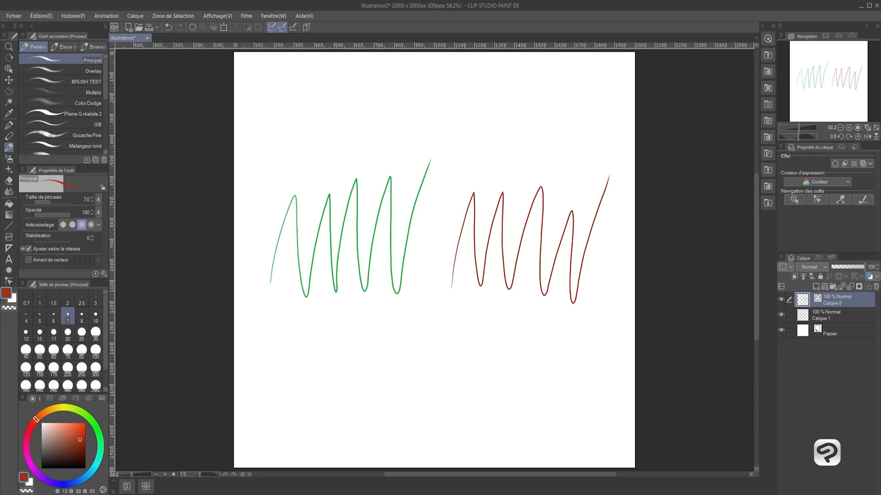
# - Shrink the green zigzag on raster layer Calque 1 to a tiny size with a transformation
pyautogui.click(823, 319)
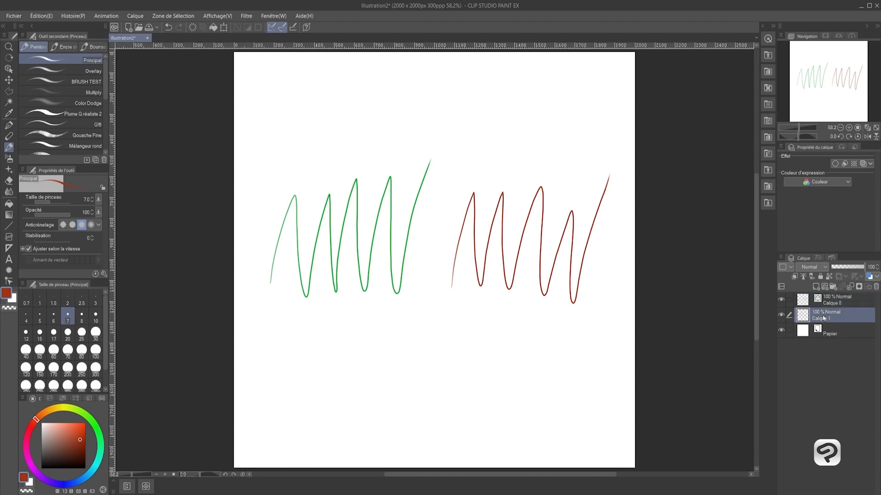
pyautogui.hotkey('ctrl', 't')
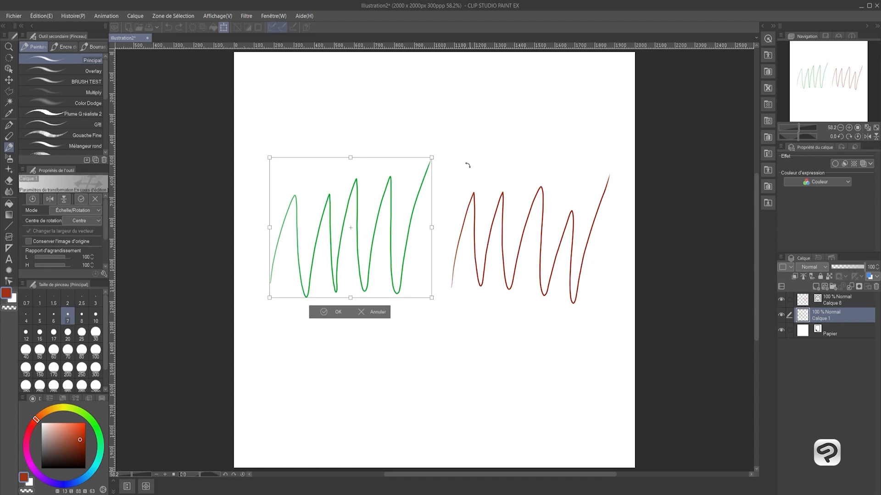
pyautogui.moveTo(379, 201); pyautogui.dragTo(279, 287)
pyautogui.press('Return')
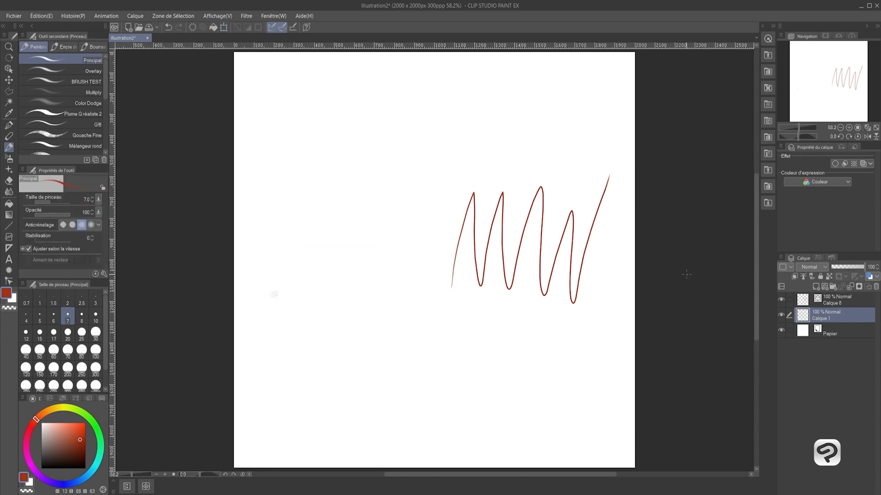
# - Shrink the red zigzag on vector layer Calque 8 to a similarly tiny size
pyautogui.click(839, 300)
pyautogui.hotkey('ctrl', 't')
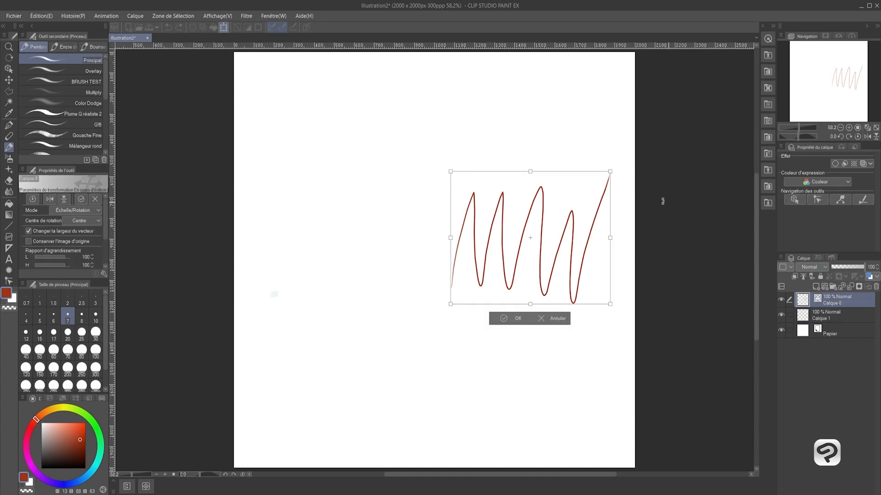
pyautogui.moveTo(609, 171)
pyautogui.mouseDown()
pyautogui.moveTo(535, 251)
pyautogui.moveTo(491, 265)
pyautogui.moveTo(465, 291)
pyautogui.mouseUp()
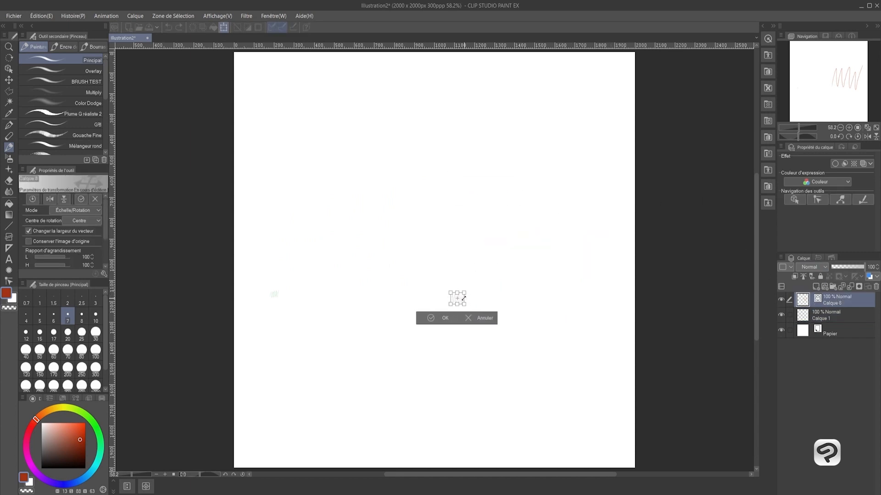
pyautogui.press('Return')
# - Scale the tiny green zigzag on raster layer Calque 1 back up to roughly its original size
pyautogui.hotkey('ctrl', 'space')
pyautogui.moveTo(275, 292); pyautogui.dragTo(303, 293)
pyautogui.press('space')
pyautogui.moveTo(463, 335)
pyautogui.mouseDown()
pyautogui.moveTo(279, 334)
pyautogui.moveTo(183, 315)
pyautogui.mouseUp()
pyautogui.moveTo(528, 312); pyautogui.dragTo(387, 312)
pyautogui.hotkey('alt', 'space')
pyautogui.moveTo(495, 298); pyautogui.dragTo(470, 300)
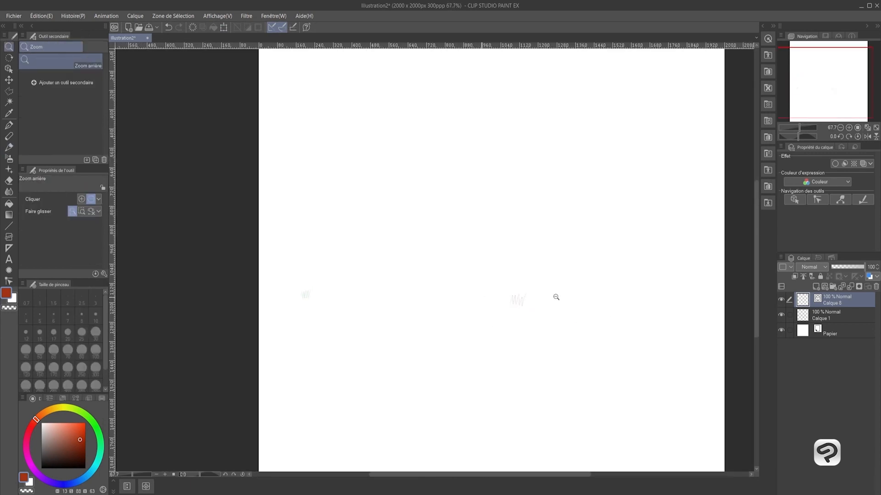
pyautogui.click(826, 316)
pyautogui.hotkey('ctrl', 't')
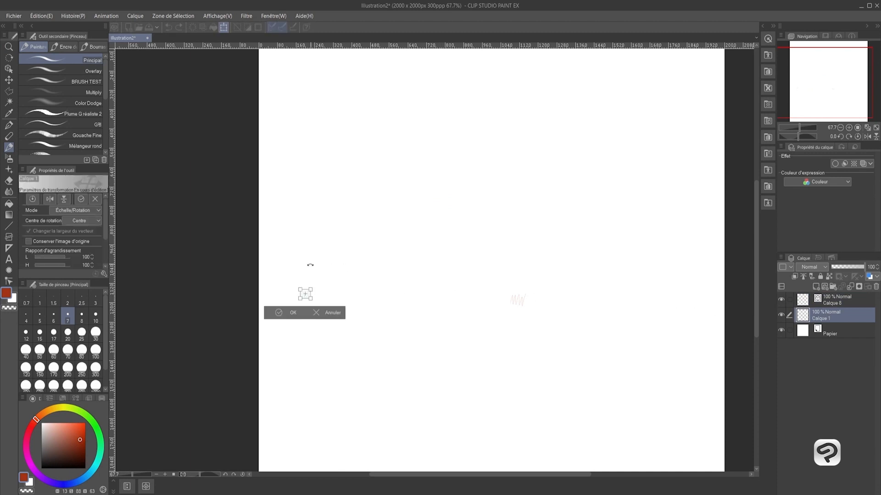
pyautogui.moveTo(312, 286); pyautogui.dragTo(479, 93)
pyautogui.moveTo(425, 232); pyautogui.dragTo(415, 243)
pyautogui.press('Return')
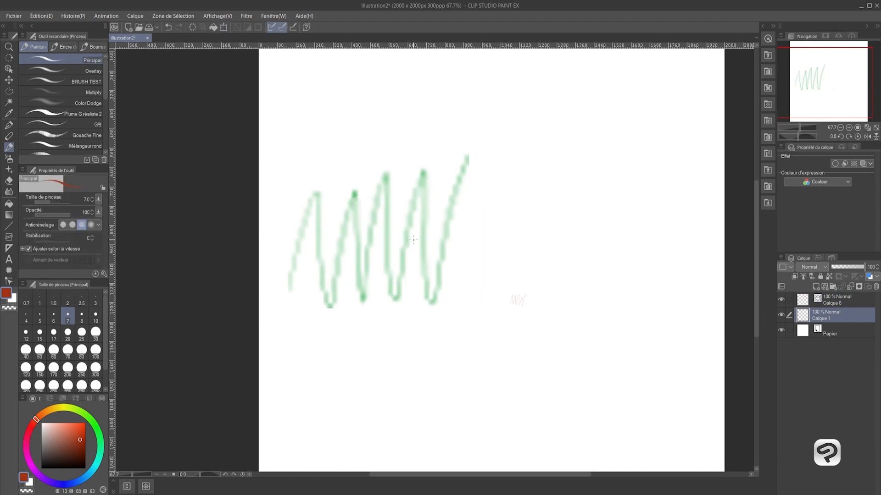
# - Scale the tiny red zigzag on vector layer Calque 8 back up to roughly its original size
pyautogui.click(841, 302)
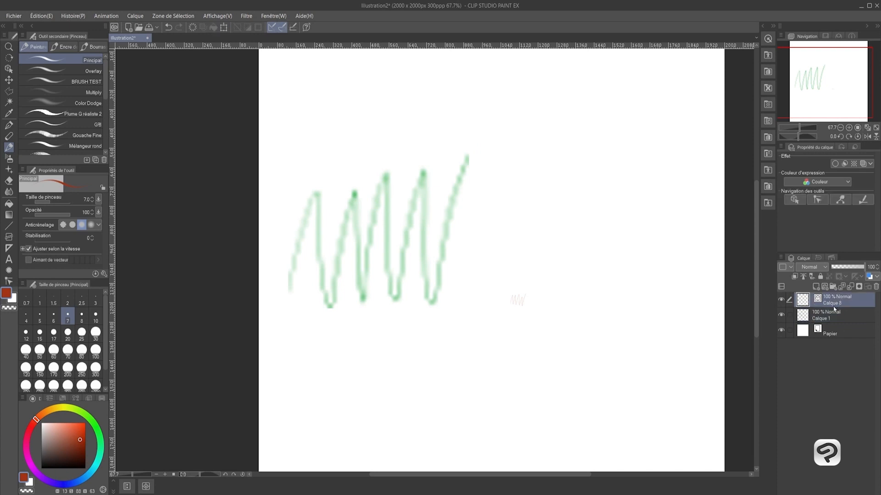
pyautogui.hotkey('ctrl', 't')
pyautogui.moveTo(528, 292)
pyautogui.mouseDown()
pyautogui.moveTo(684, 143)
pyautogui.moveTo(734, 114)
pyautogui.mouseUp()
pyautogui.moveTo(653, 208); pyautogui.dragTo(626, 231)
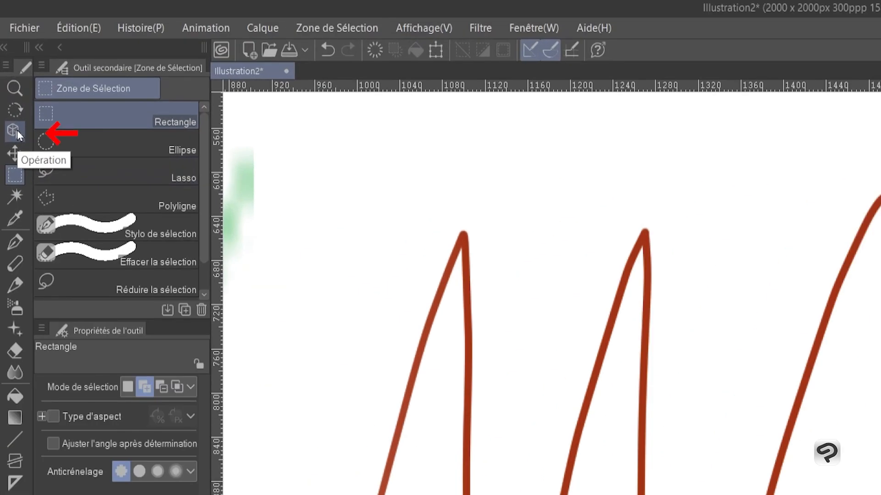
# - Select the red vector line with the Objet operation tool and reshape its second downstroke by moving two control points
pyautogui.click(10, 69)
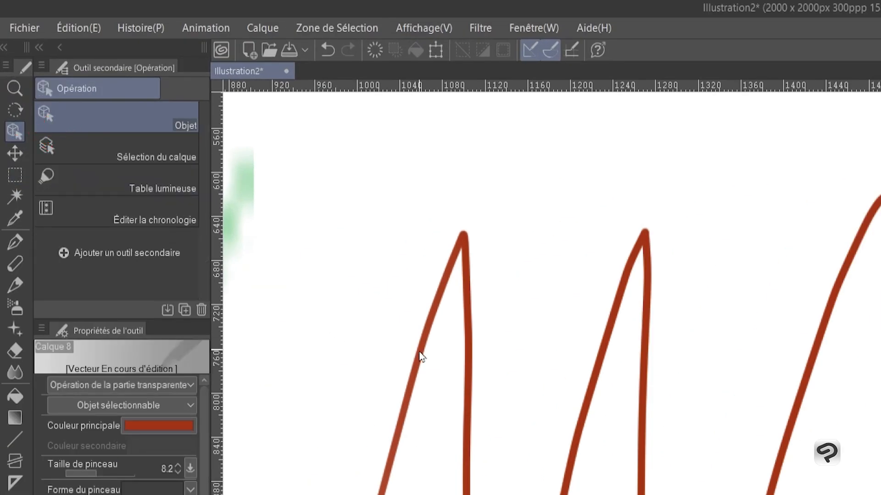
pyautogui.click(420, 352)
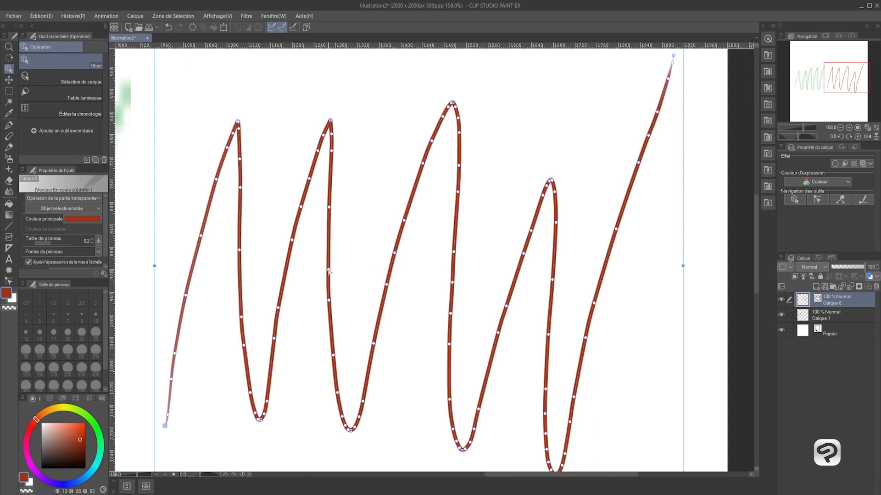
pyautogui.moveTo(328, 270); pyautogui.dragTo(369, 267)
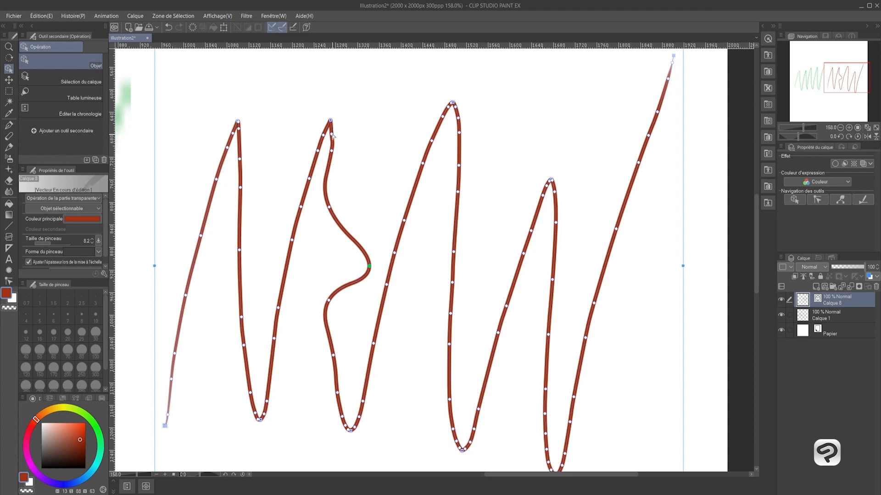
pyautogui.moveTo(333, 135); pyautogui.dragTo(392, 103)
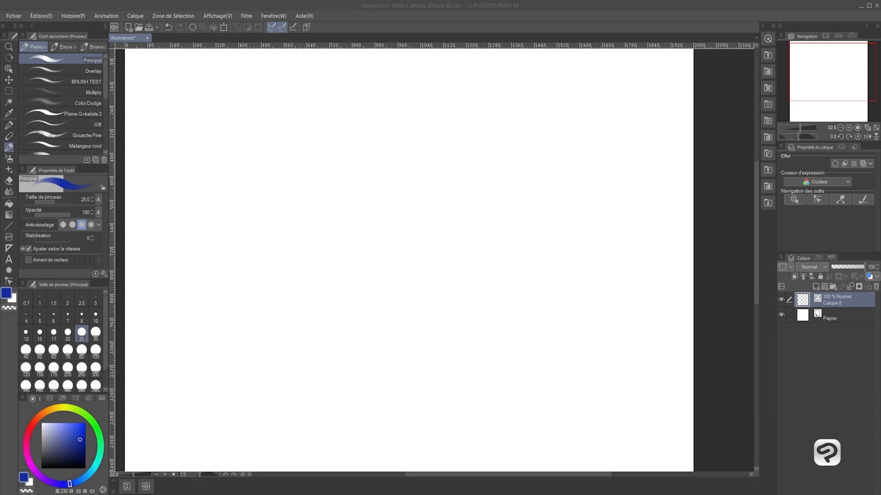
# - Draw a blue grid of two horizontal and two vertical crossing lines on vector layer Calque 8
pyautogui.moveTo(281, 191); pyautogui.dragTo(524, 189)
pyautogui.moveTo(334, 148); pyautogui.dragTo(332, 332)
pyautogui.moveTo(421, 144); pyautogui.dragTo(419, 347)
pyautogui.moveTo(270, 275); pyautogui.dragTo(522, 281)
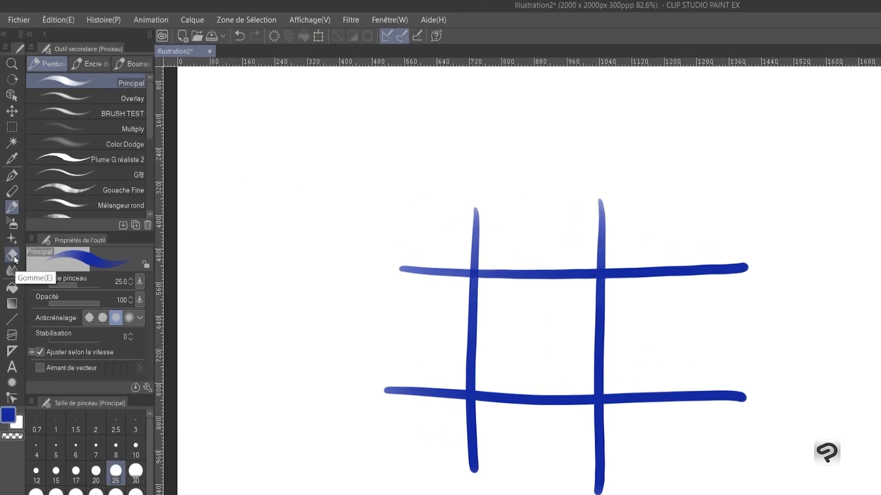
# - Switch to the Vecteur eraser
pyautogui.click(13, 256)
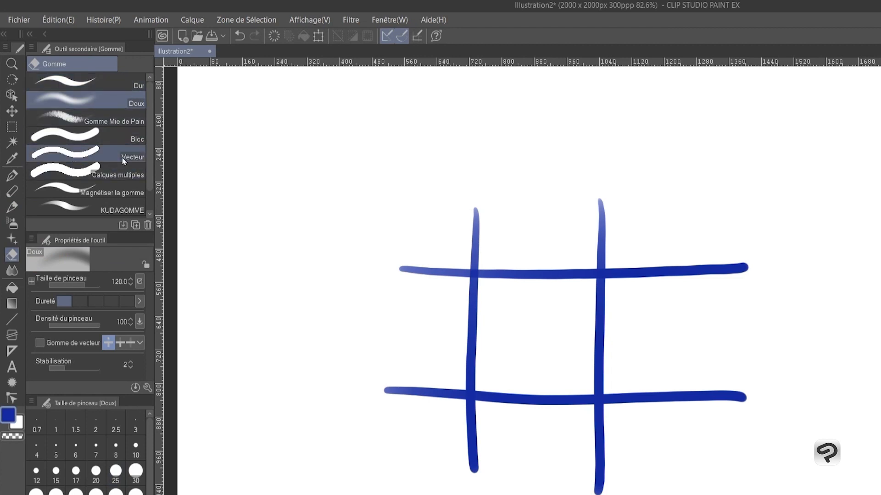
pyautogui.click(84, 156)
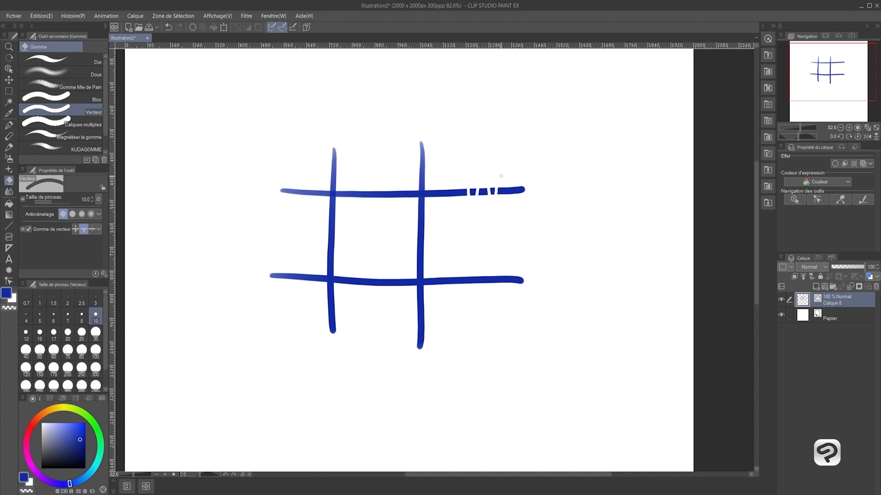
# - Erase the upper line's right end and the lower line's middle and left segments up to their intersections, and undo these three erasures
pyautogui.moveTo(500, 176); pyautogui.dragTo(496, 167)
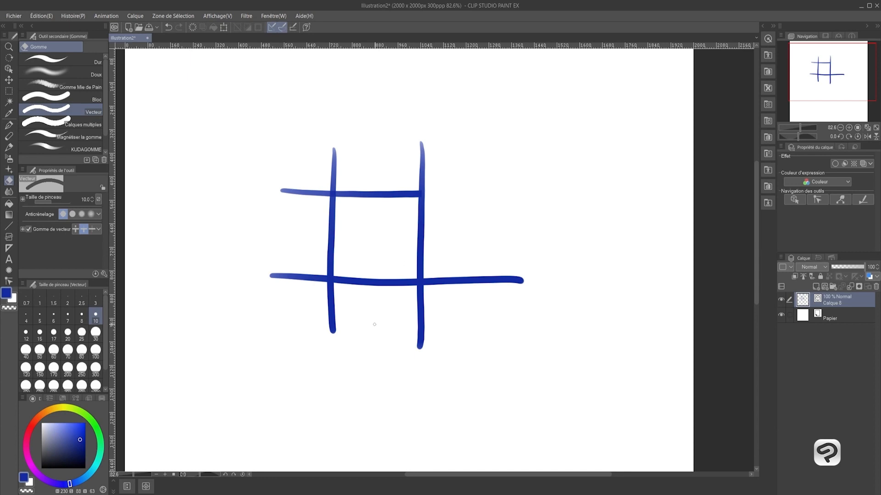
pyautogui.moveTo(380, 253); pyautogui.dragTo(379, 245)
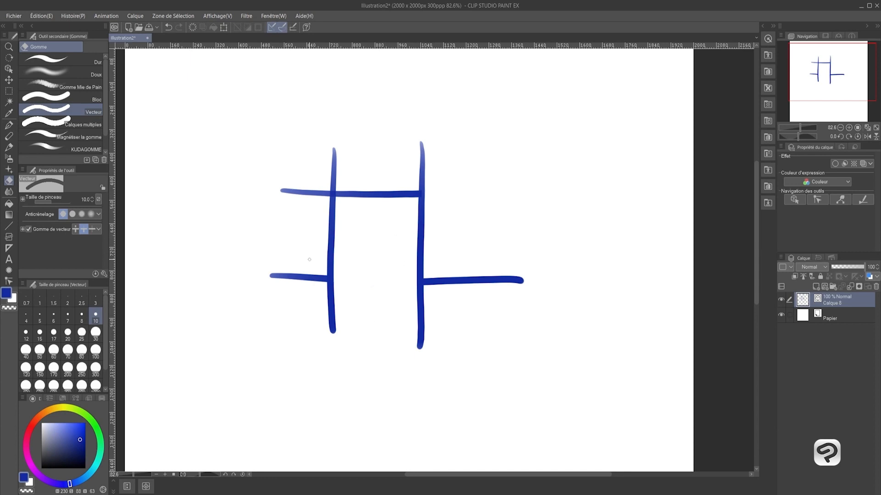
pyautogui.moveTo(309, 260); pyautogui.dragTo(300, 319)
pyautogui.hotkey('ctrl', 'z')
pyautogui.hotkey('ctrl', 'z')
pyautogui.hotkey('ctrl', 'z')
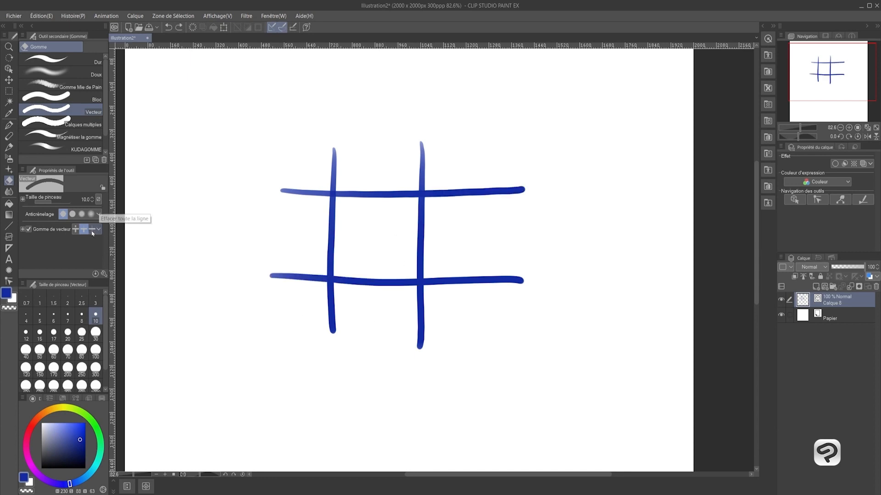
# - Set the vector eraser to Effacer toute la ligne and erase both horizontal lines of the grid
pyautogui.click(92, 232)
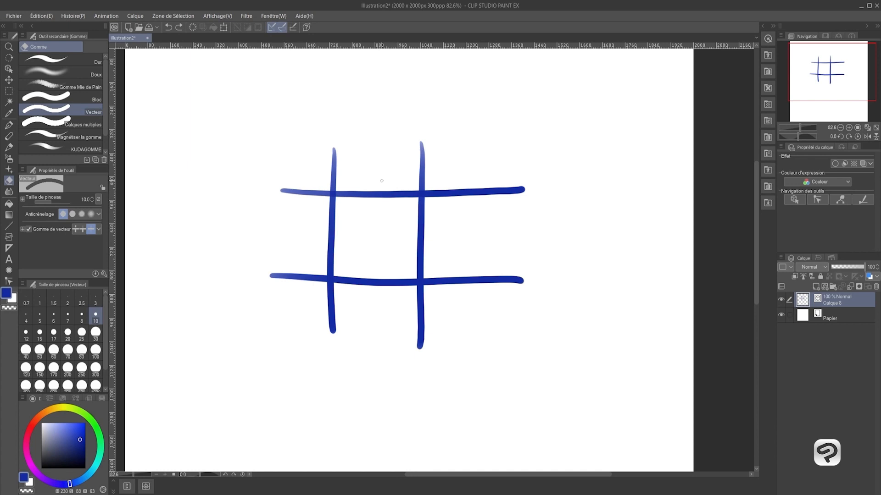
pyautogui.moveTo(379, 225); pyautogui.dragTo(370, 241)
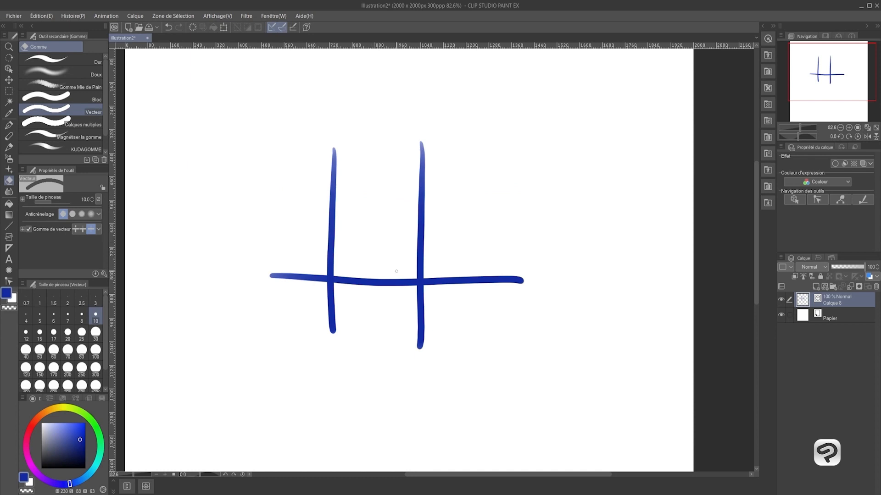
pyautogui.moveTo(396, 271); pyautogui.dragTo(365, 373)
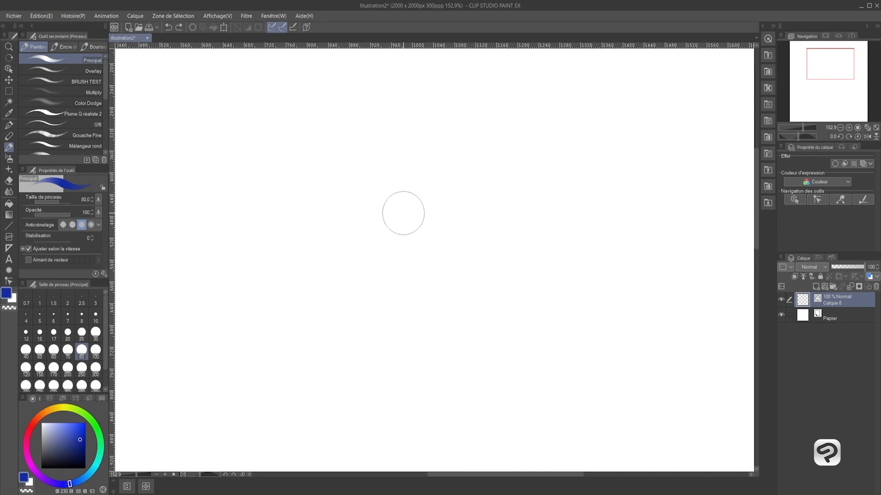
# - Draw a thick horizontal blue stroke and bend its right half by moving four control points with the Point de contrôle tool
pyautogui.moveTo(307, 238); pyautogui.dragTo(508, 233)
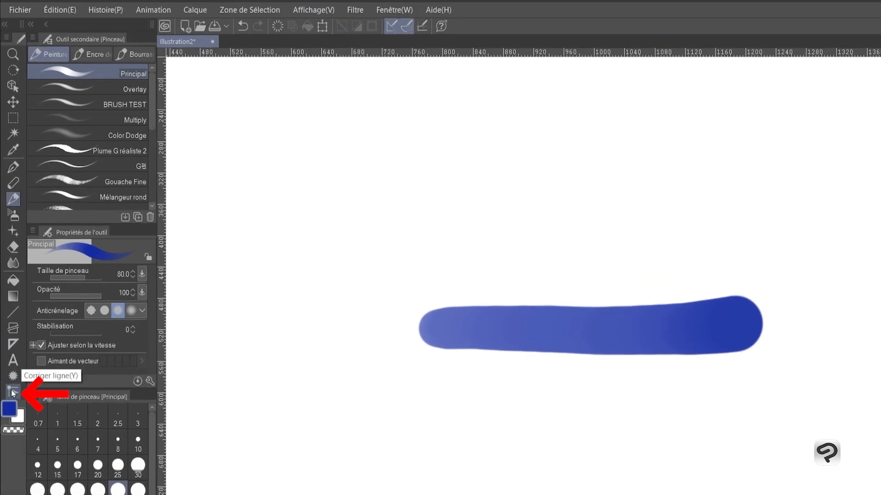
pyautogui.click(12, 392)
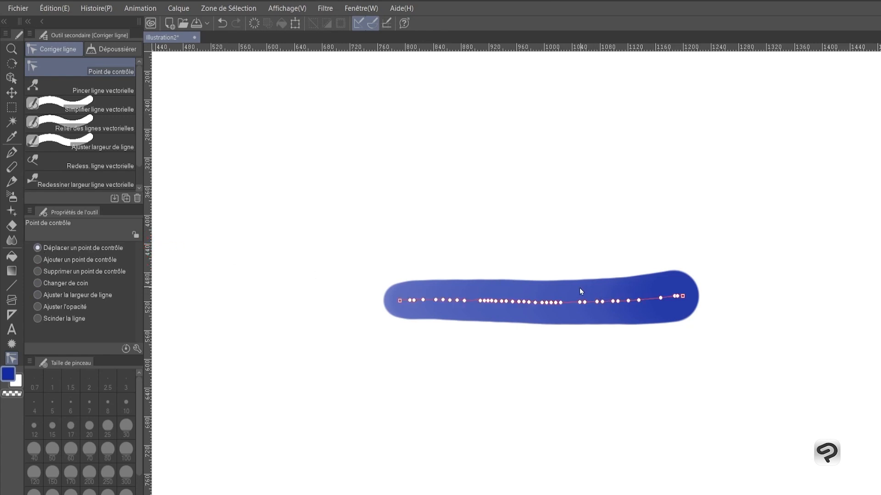
pyautogui.moveTo(580, 303); pyautogui.dragTo(572, 230)
pyautogui.moveTo(585, 303); pyautogui.dragTo(622, 217)
pyautogui.moveTo(597, 303); pyautogui.dragTo(646, 235)
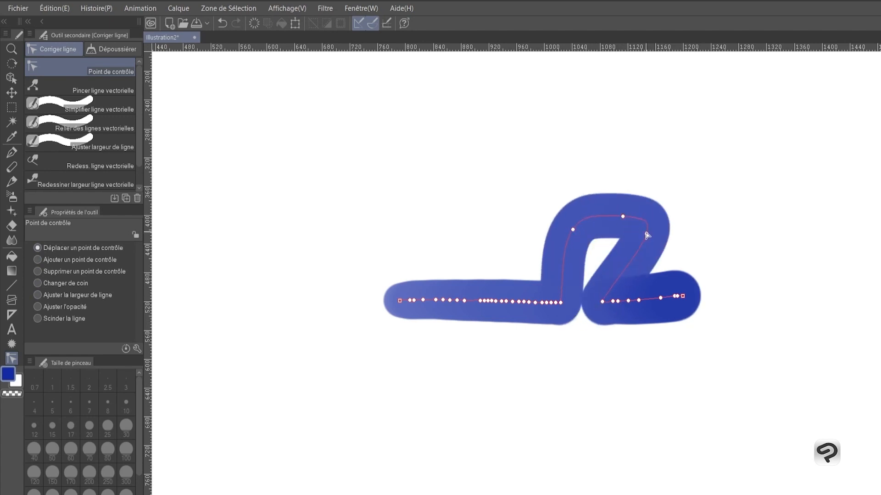
pyautogui.moveTo(618, 301); pyautogui.dragTo(617, 392)
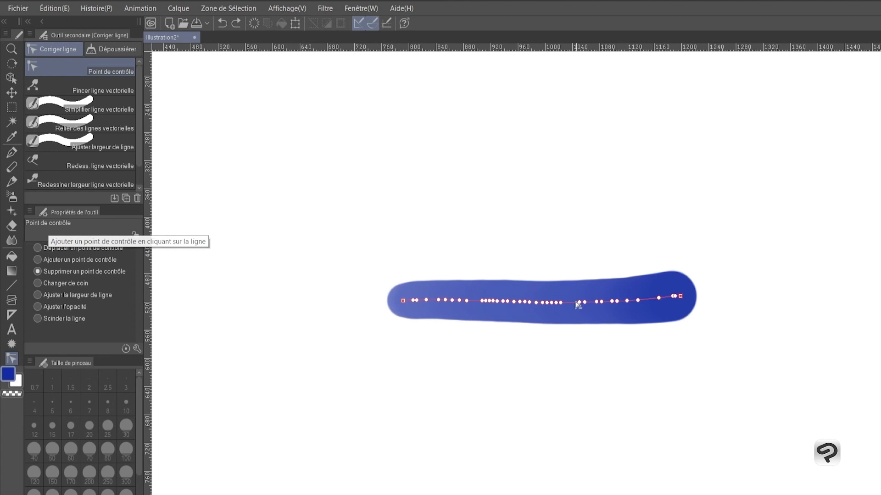
# - Delete neighbouring control points just right of the blue stroke's middle using Supprimer un point de contrôle
pyautogui.click(560, 303)
pyautogui.click(556, 303)
pyautogui.click(546, 303)
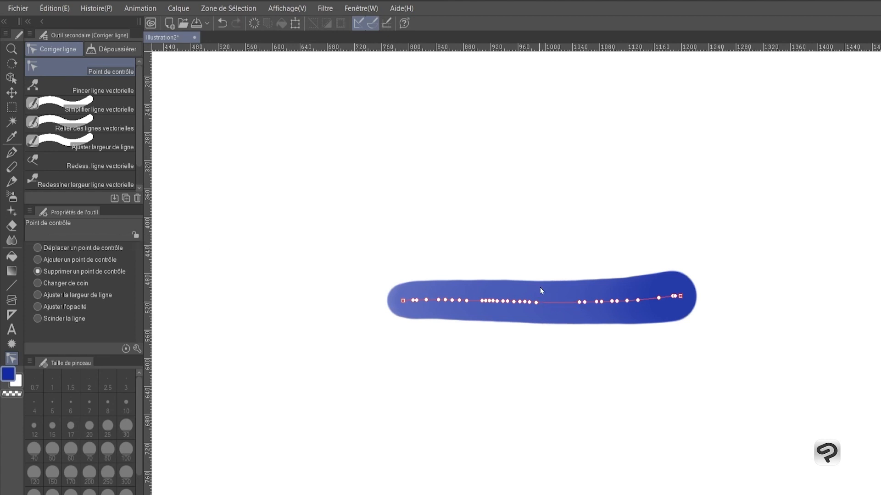
# - Delete the extra control points across the middle and along the right half of the blue stroke
pyautogui.click(513, 302)
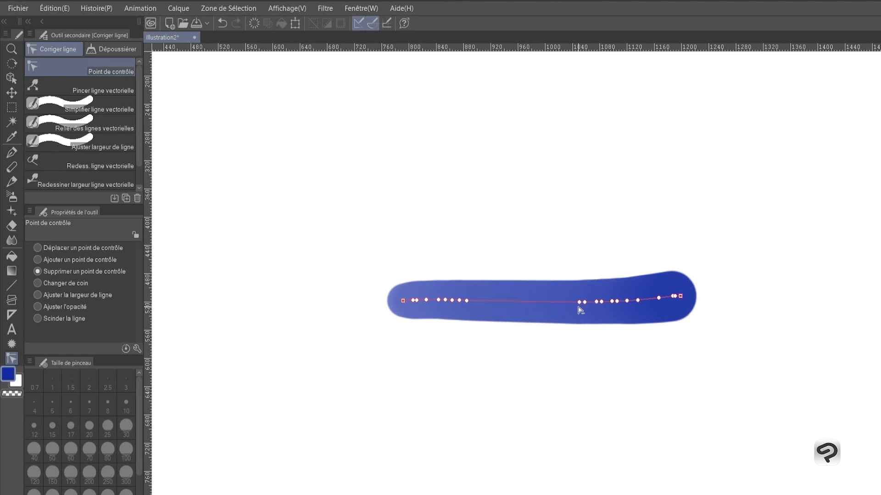
pyautogui.click(578, 302)
pyautogui.click(584, 302)
pyautogui.click(601, 301)
pyautogui.click(626, 301)
pyautogui.click(637, 300)
pyautogui.click(659, 298)
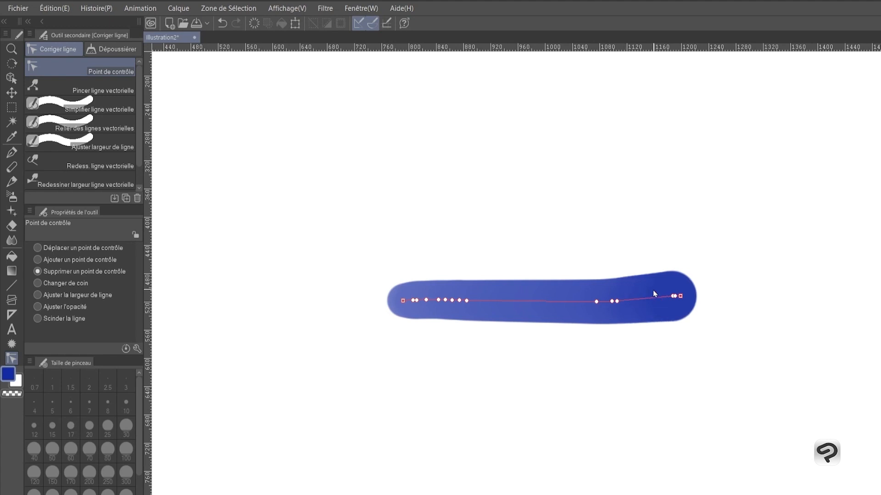
# - Add two control points around the blue stroke's middle with Ajouter un point de contrôle and try pulling the line upward between them
pyautogui.click(39, 261)
pyautogui.click(565, 301)
pyautogui.click(505, 301)
pyautogui.moveTo(537, 301); pyautogui.dragTo(535, 258)
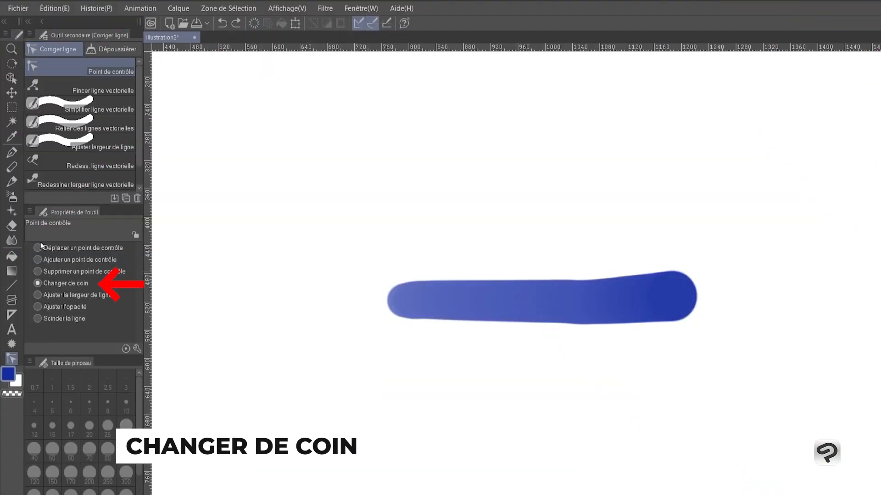
# - Pull the stroke's middle control point up into a peak with Déplacer un point de contrôle and undo the move
pyautogui.click(38, 248)
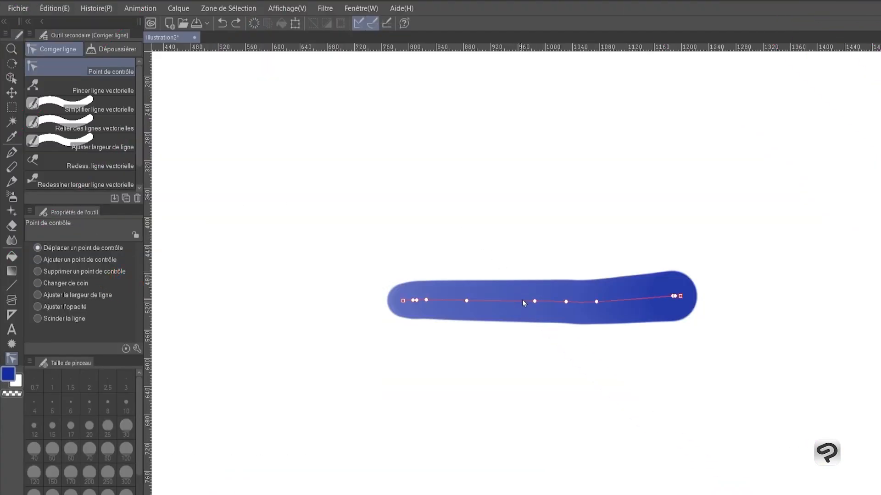
pyautogui.moveTo(535, 302); pyautogui.dragTo(524, 211)
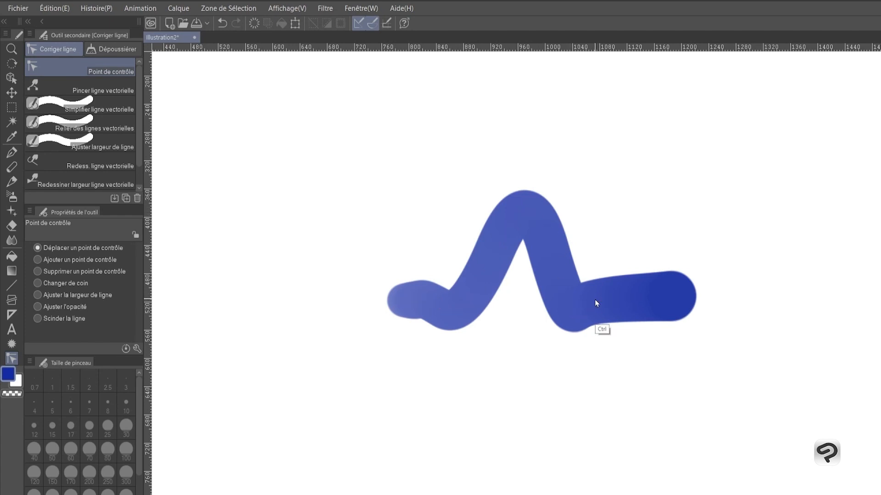
pyautogui.hotkey('ctrl', 'z')
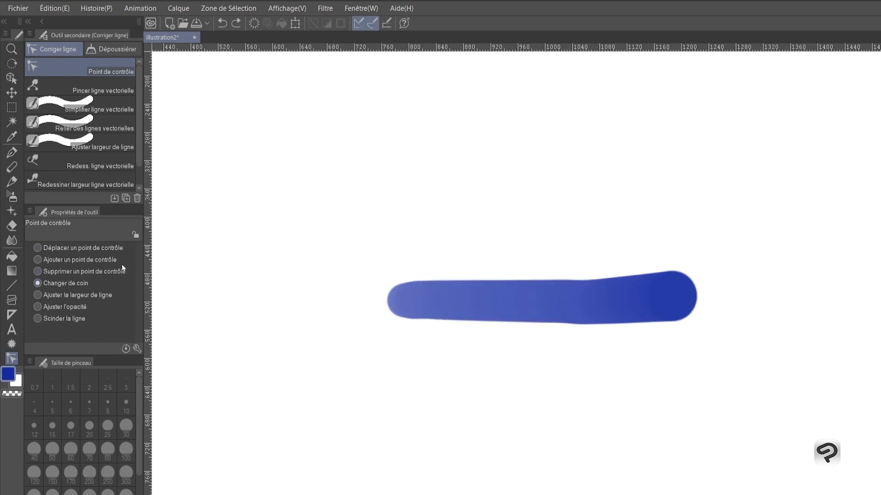
# - Turn three control points on either side of the middle into corners with Changer de coin and pull the middle point upward
pyautogui.click(426, 301)
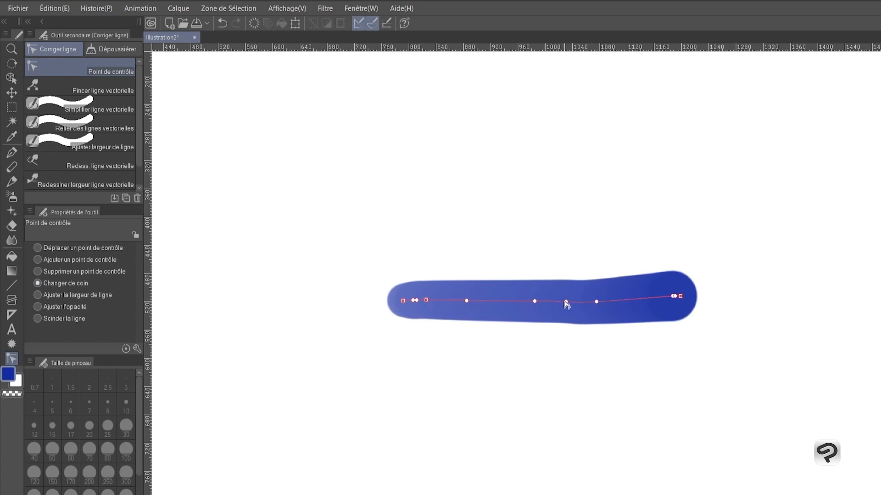
pyautogui.click(467, 301)
pyautogui.click(566, 302)
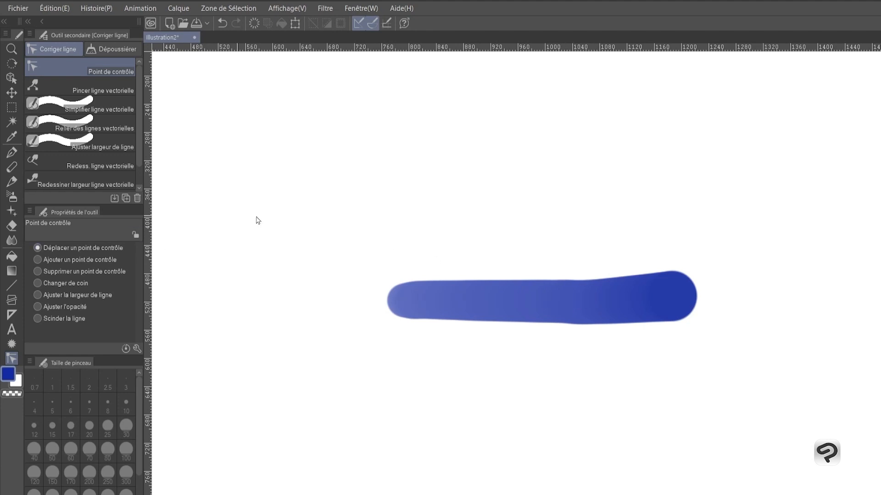
pyautogui.moveTo(534, 302); pyautogui.dragTo(523, 218)
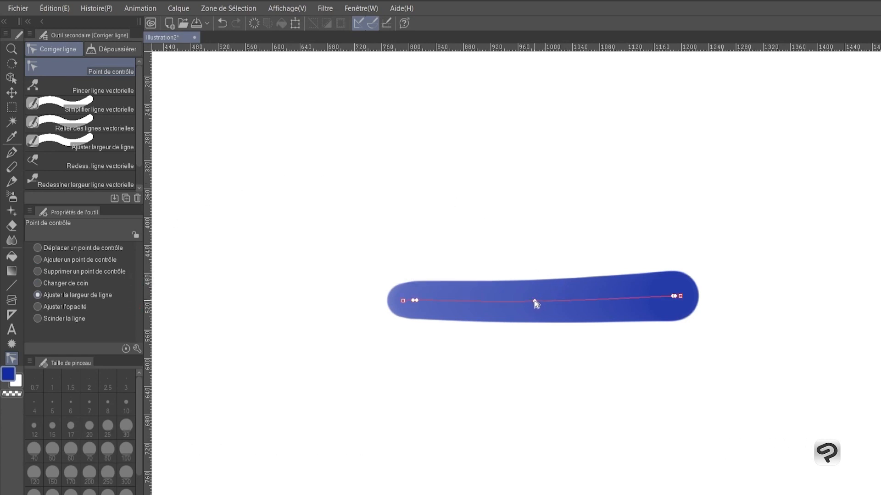
# - Adjust the line width at the blue stroke's middle control point with Ajuster la largeur de ligne
pyautogui.moveTo(535, 302)
pyautogui.mouseDown()
pyautogui.moveTo(582, 304)
pyautogui.moveTo(519, 305)
pyautogui.moveTo(557, 302)
pyautogui.moveTo(547, 298)
pyautogui.mouseUp()
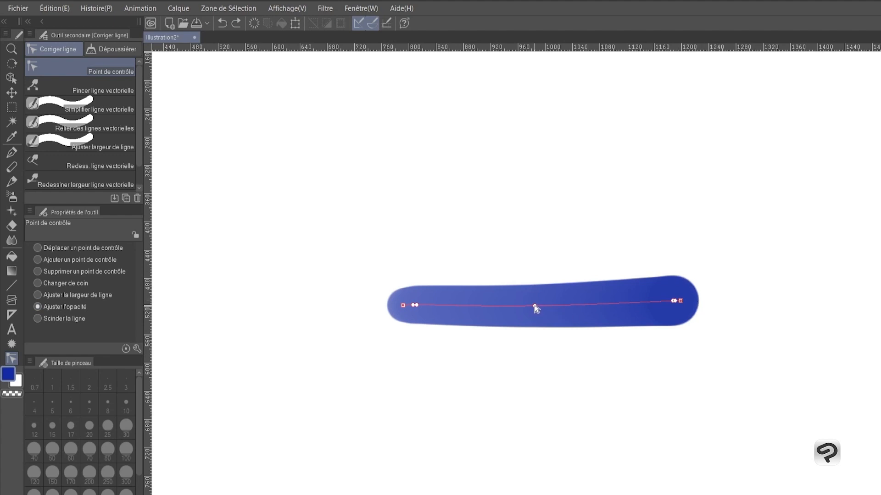
pyautogui.hotkey('ctrl', 'y')
# - Split the blue stroke at its middle control point with Scinder la ligne and move the inner ends of both halves upward
pyautogui.click(535, 307)
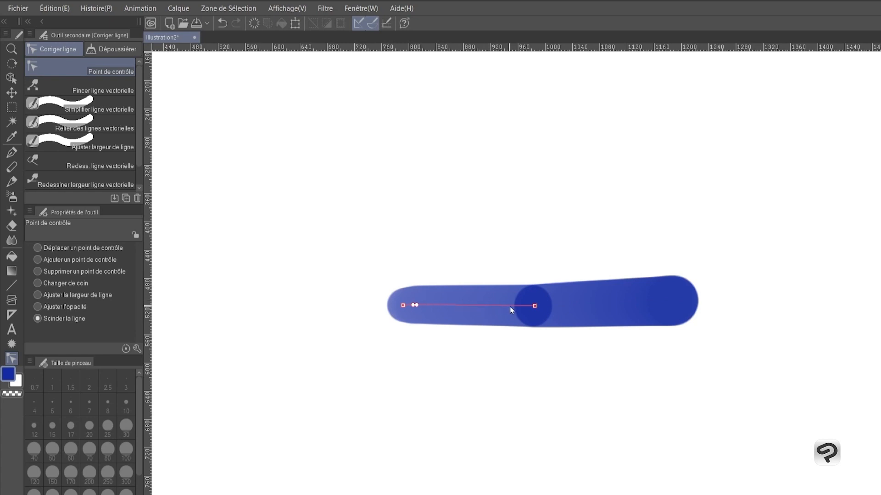
pyautogui.click(69, 247)
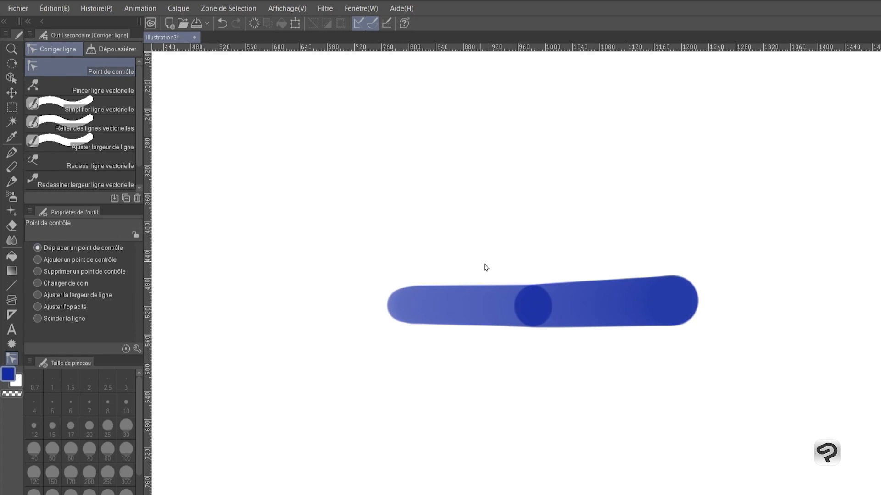
pyautogui.moveTo(535, 306); pyautogui.dragTo(523, 178)
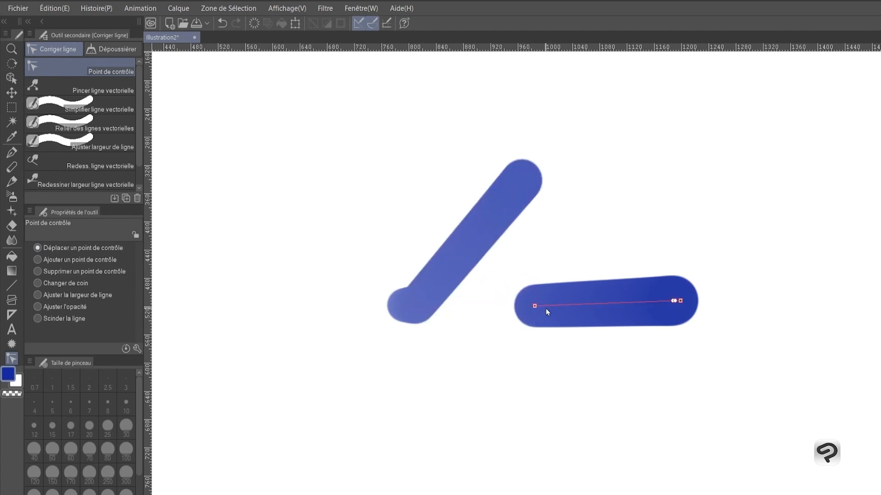
pyautogui.moveTo(535, 306)
pyautogui.mouseDown()
pyautogui.moveTo(544, 229)
pyautogui.moveTo(563, 175)
pyautogui.mouseUp()
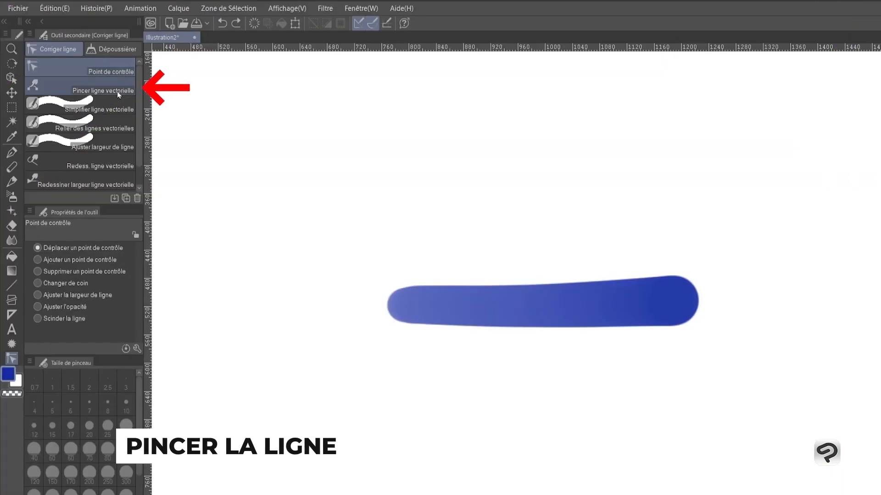
# - Bend the middle of the blue stroke upward with Pincer ligne vectorielle
pyautogui.click(118, 94)
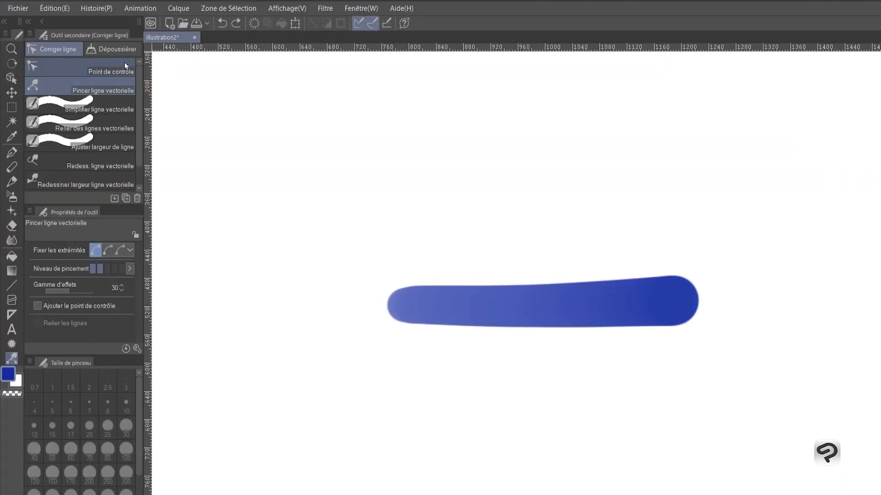
pyautogui.moveTo(531, 301)
pyautogui.mouseDown()
pyautogui.moveTo(530, 220)
pyautogui.moveTo(556, 163)
pyautogui.moveTo(513, 491)
pyautogui.moveTo(528, 220)
pyautogui.moveTo(546, 240)
pyautogui.moveTo(580, 405)
pyautogui.moveTo(597, 92)
pyautogui.moveTo(536, 476)
pyautogui.moveTo(545, 136)
pyautogui.moveTo(511, 194)
pyautogui.moveTo(433, 172)
pyautogui.moveTo(444, 159)
pyautogui.moveTo(638, 183)
pyautogui.moveTo(503, 170)
pyautogui.mouseUp()
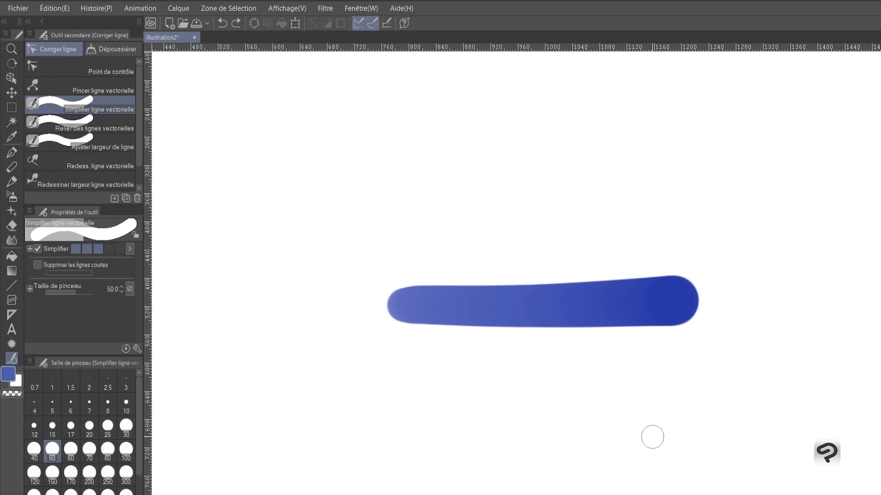
# - Simplify the whole blue stroke with Simplifier ligne vectorielle at brush size 50
pyautogui.moveTo(387, 305)
pyautogui.mouseDown()
pyautogui.moveTo(728, 305)
pyautogui.moveTo(727, 297)
pyautogui.mouseUp()
pyautogui.moveTo(408, 303); pyautogui.dragTo(688, 299)
# - Draw a thick wavy stroke above the blue one with the Principal brush and simplify it with Simplifier ligne vectorielle
pyautogui.press('b')
pyautogui.moveTo(365, 203)
pyautogui.mouseDown()
pyautogui.moveTo(425, 166)
pyautogui.moveTo(523, 178)
pyautogui.moveTo(784, 178)
pyautogui.mouseUp()
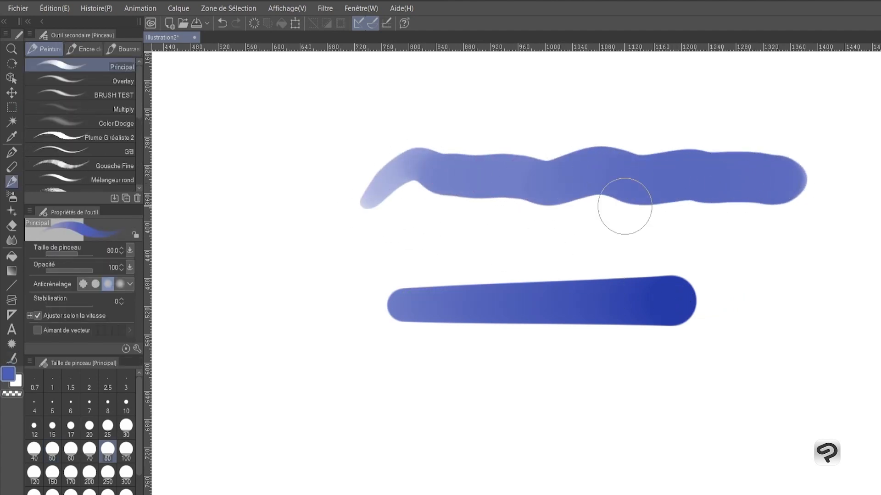
pyautogui.click(12, 359)
pyautogui.moveTo(374, 181)
pyautogui.mouseDown()
pyautogui.moveTo(783, 178)
pyautogui.moveTo(779, 171)
pyautogui.mouseUp()
pyautogui.moveTo(380, 178); pyautogui.dragTo(807, 174)
pyautogui.moveTo(330, 188); pyautogui.dragTo(734, 175)
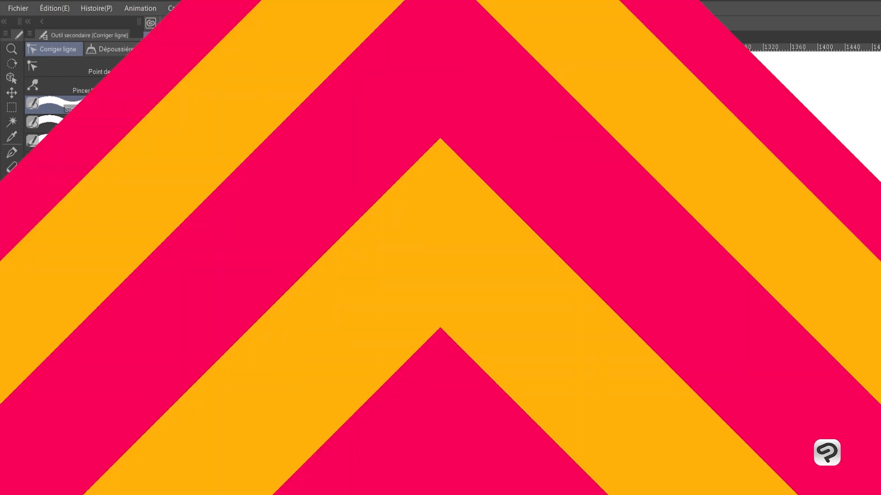
# - Split the blue stroke at its middle with Scinder la ligne and rejoin the halves with Relier des lignes vectorielles
pyautogui.click(111, 128)
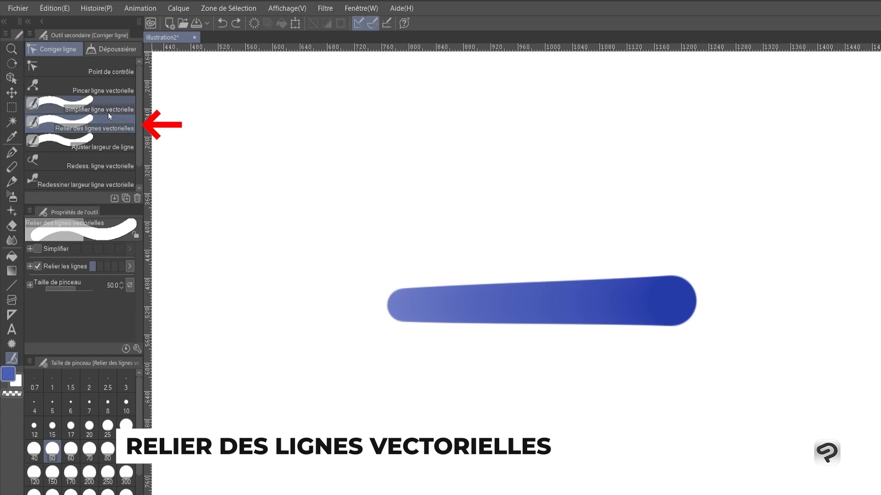
pyautogui.click(105, 65)
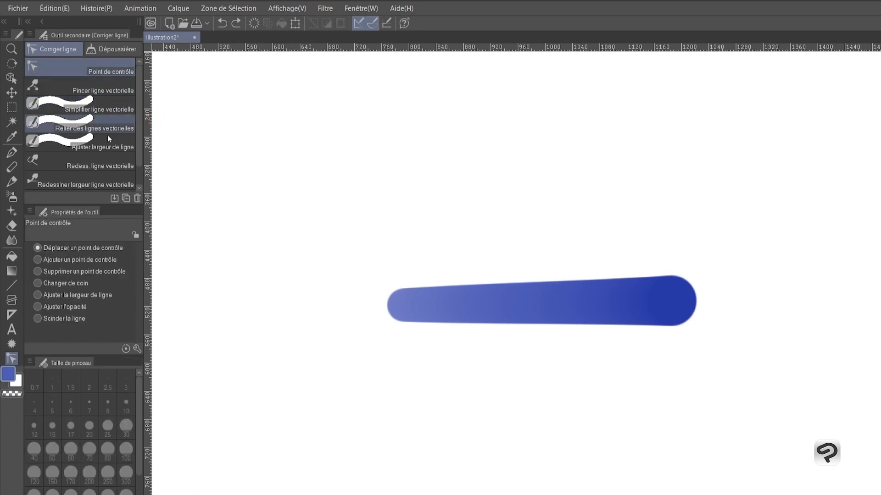
pyautogui.click(542, 303)
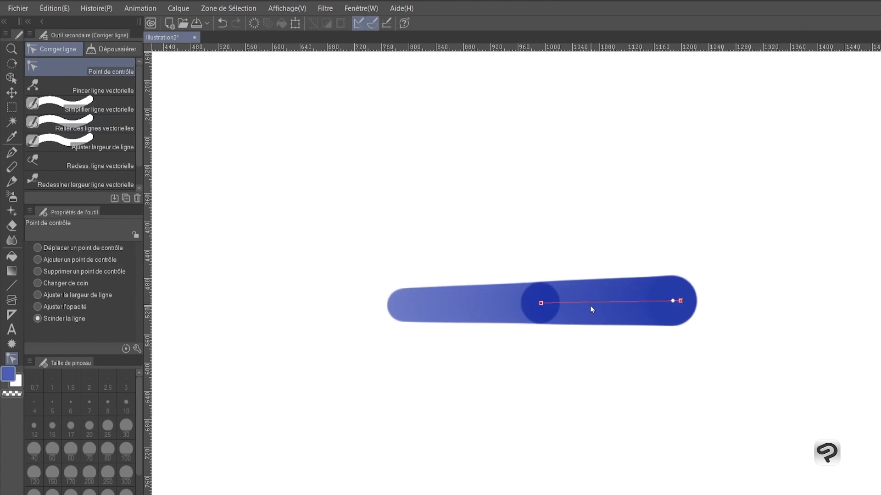
pyautogui.click(102, 133)
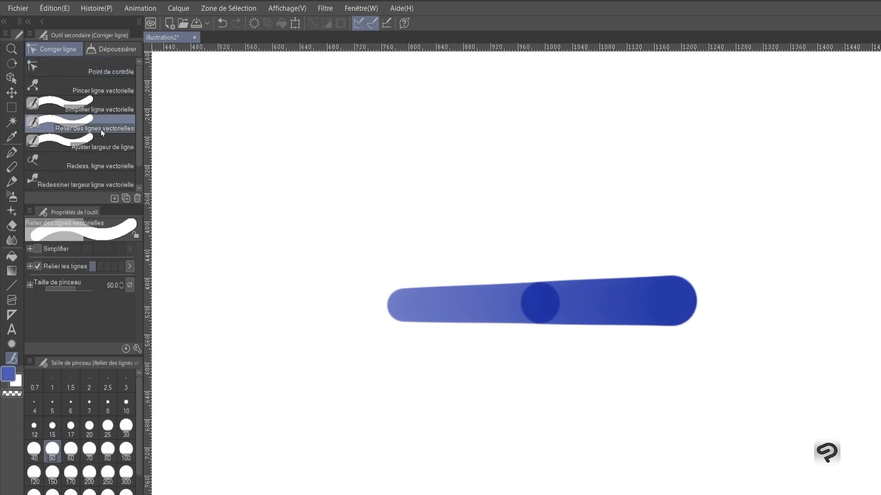
pyautogui.moveTo(507, 301); pyautogui.dragTo(477, 303)
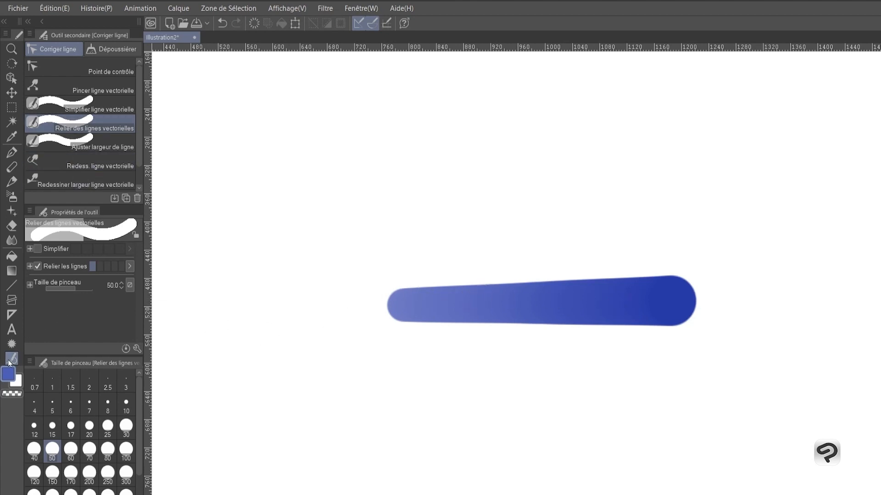
# - Delete the rejoined stroke's middle control point with Supprimer un point de contrôle
pyautogui.click(104, 72)
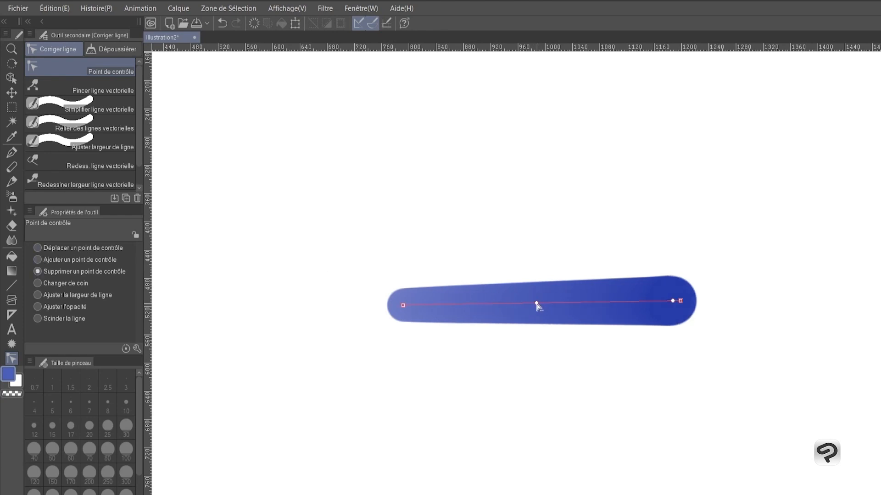
pyautogui.click(536, 304)
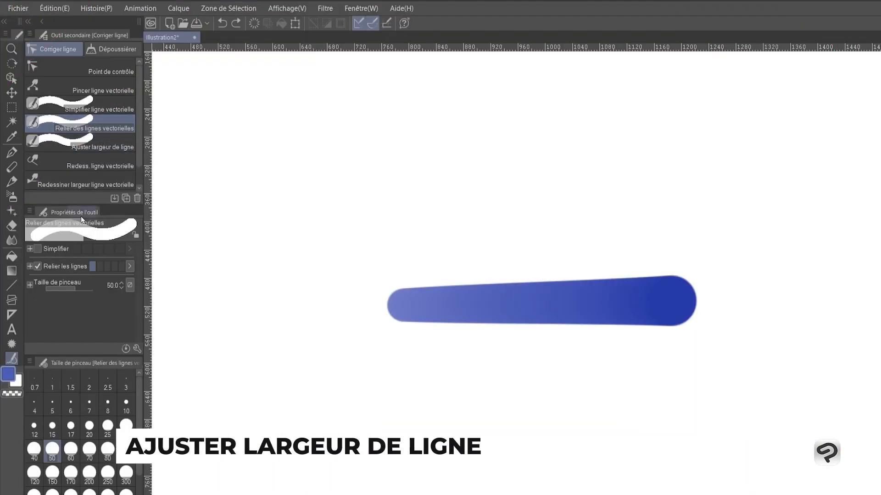
# - Thin the blue stroke's middle section using Ajuster largeur de ligne with Définir la largeur at 4.7, and undo it
pyautogui.click(110, 147)
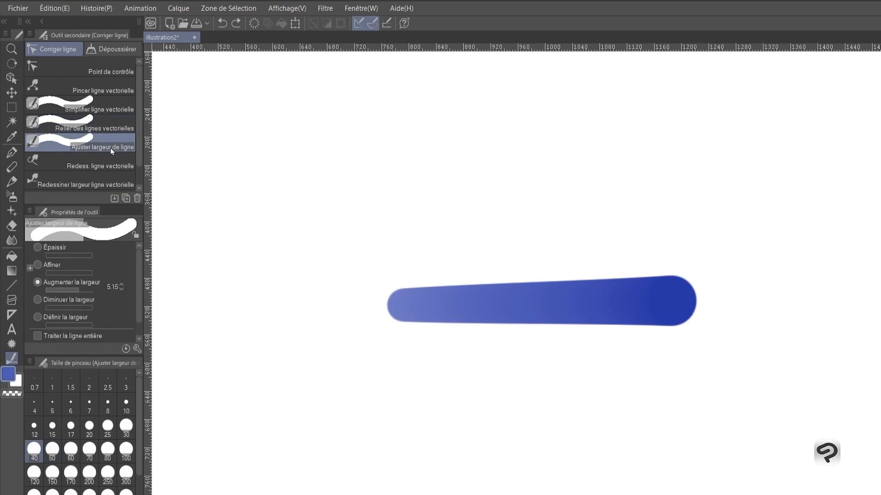
pyautogui.click(37, 247)
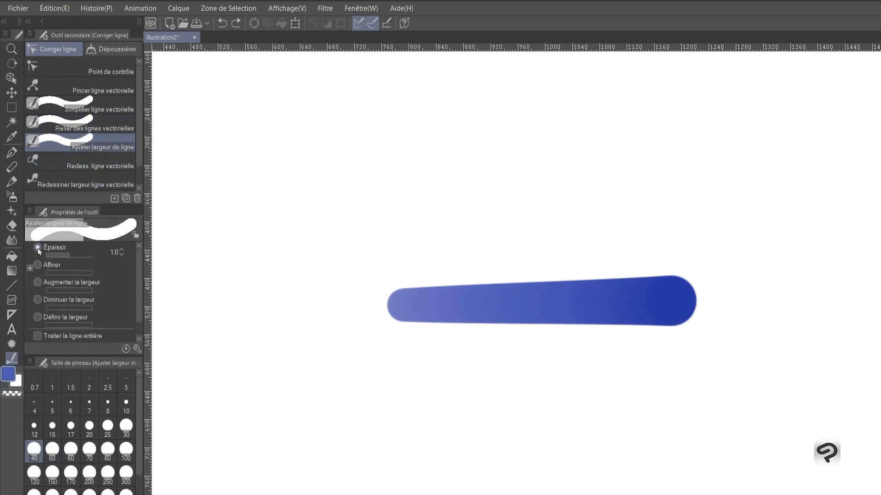
pyautogui.click(38, 266)
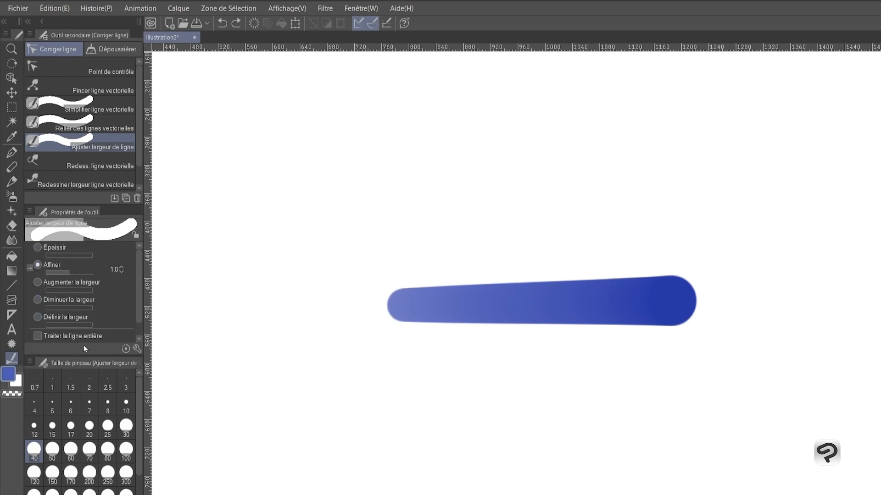
pyautogui.click(38, 317)
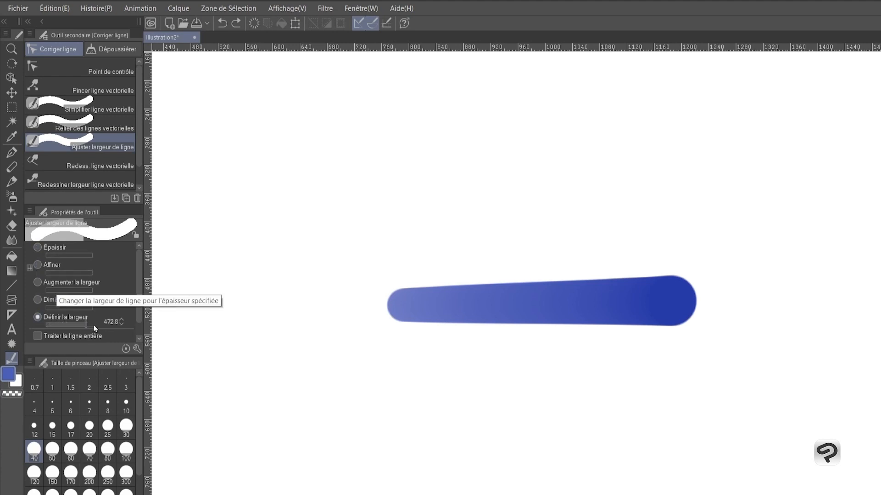
pyautogui.click(64, 323)
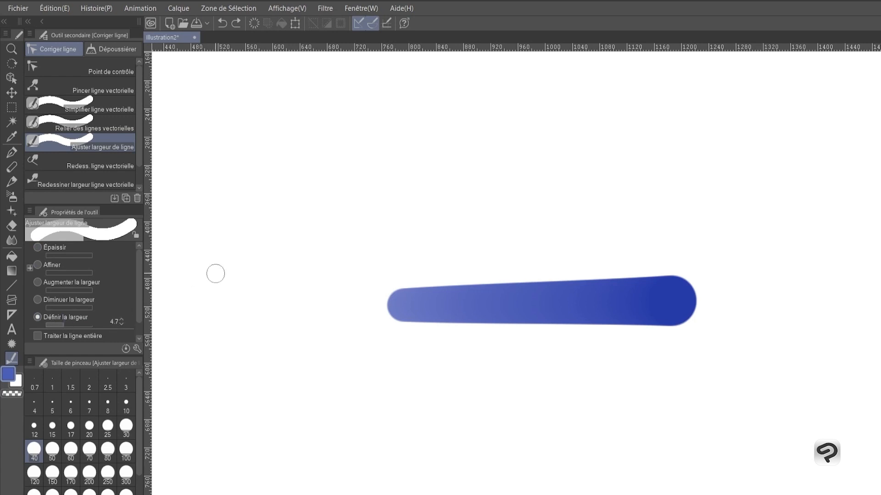
pyautogui.moveTo(468, 306); pyautogui.dragTo(595, 305)
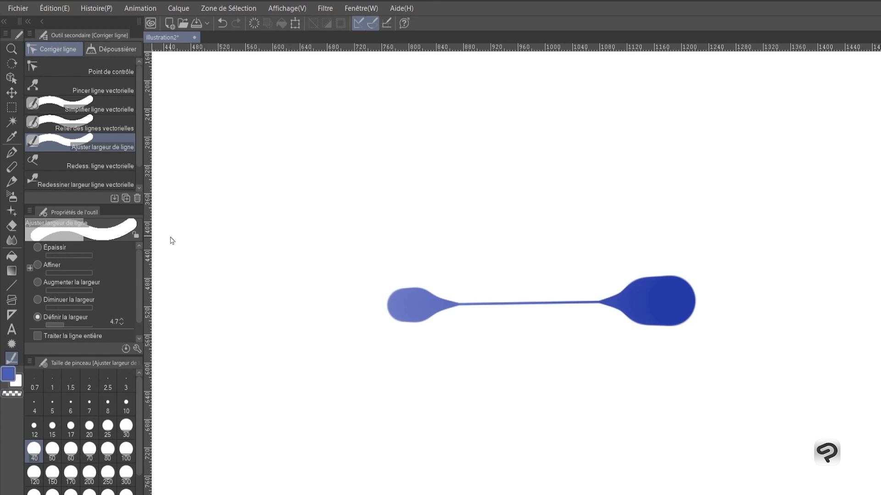
pyautogui.hotkey('ctrl', 'z')
# - Thicken the left half of the blue stroke with Épaissir set to 2.6
pyautogui.click(39, 247)
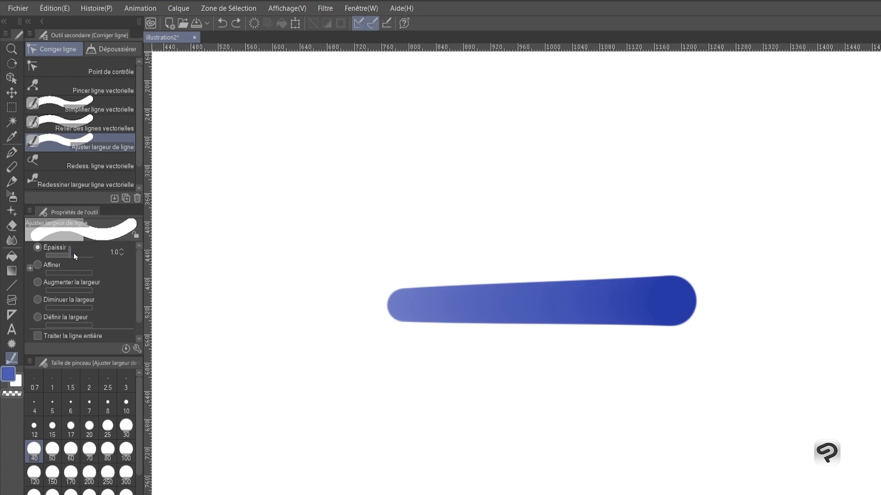
pyautogui.moveTo(73, 254); pyautogui.dragTo(79, 255)
pyautogui.moveTo(373, 305); pyautogui.dragTo(519, 307)
pyautogui.moveTo(382, 299)
pyautogui.mouseDown()
pyautogui.moveTo(567, 302)
pyautogui.moveTo(527, 309)
pyautogui.mouseUp()
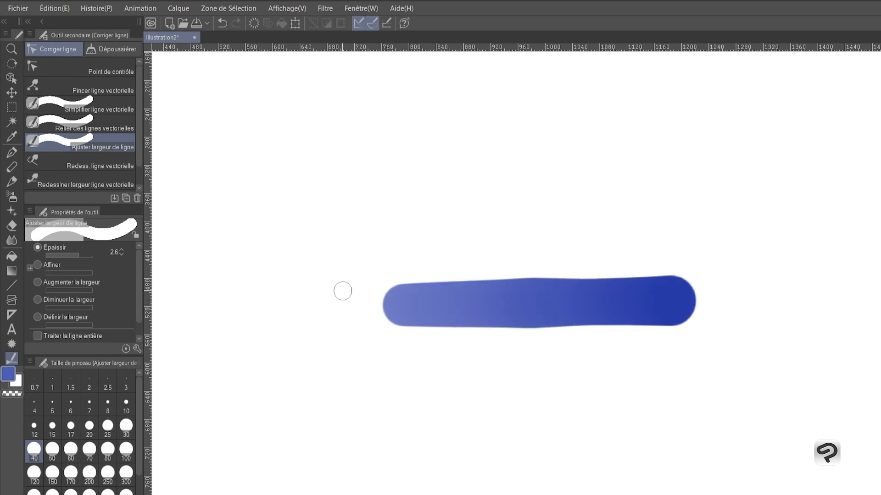
pyautogui.moveTo(384, 297); pyautogui.dragTo(528, 307)
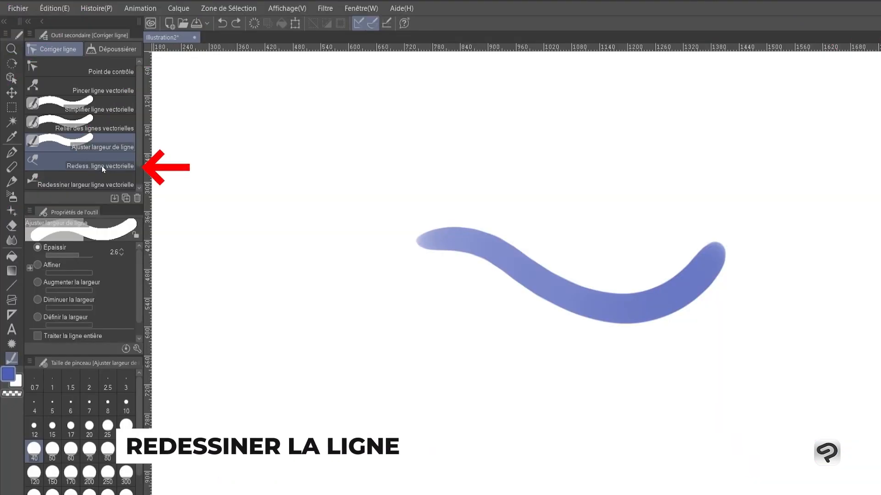
# - Redraw the blue stroke with an upward arch using Redess. ligne vectorielle and the first Fixer les extrémités option
pyautogui.click(103, 170)
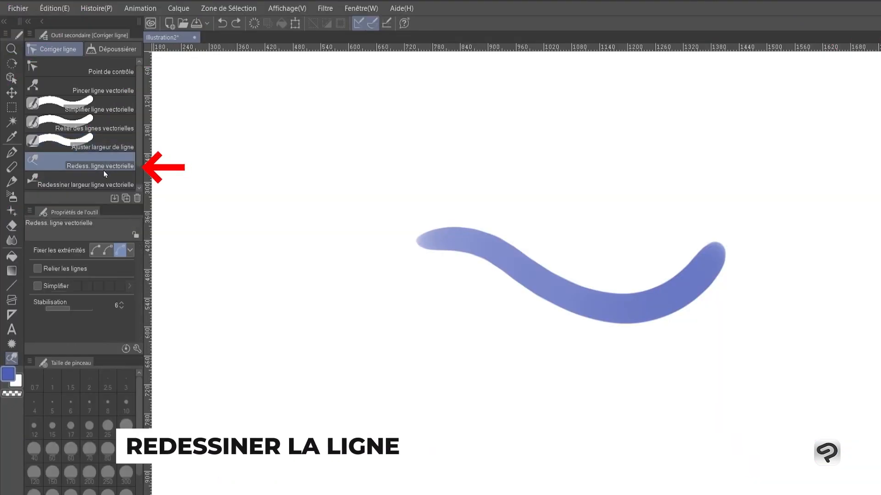
pyautogui.click(97, 251)
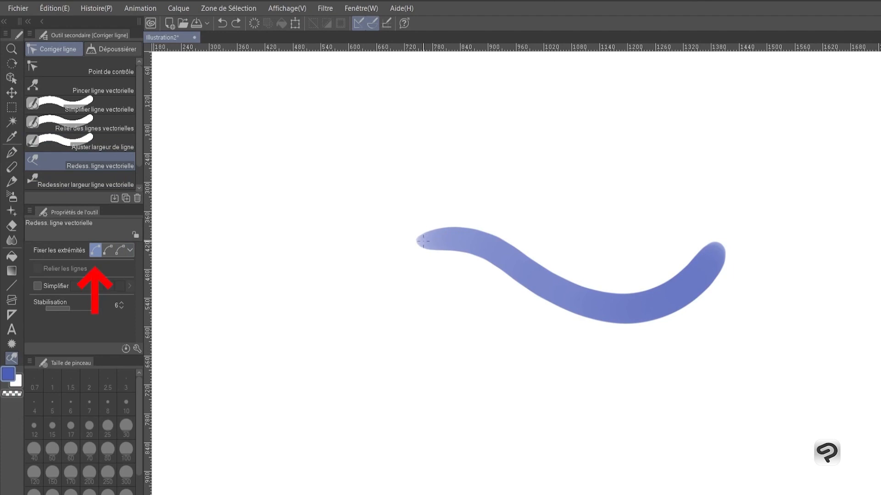
pyautogui.moveTo(427, 241)
pyautogui.mouseDown()
pyautogui.moveTo(448, 243)
pyautogui.moveTo(555, 197)
pyautogui.moveTo(632, 251)
pyautogui.moveTo(713, 245)
pyautogui.mouseUp()
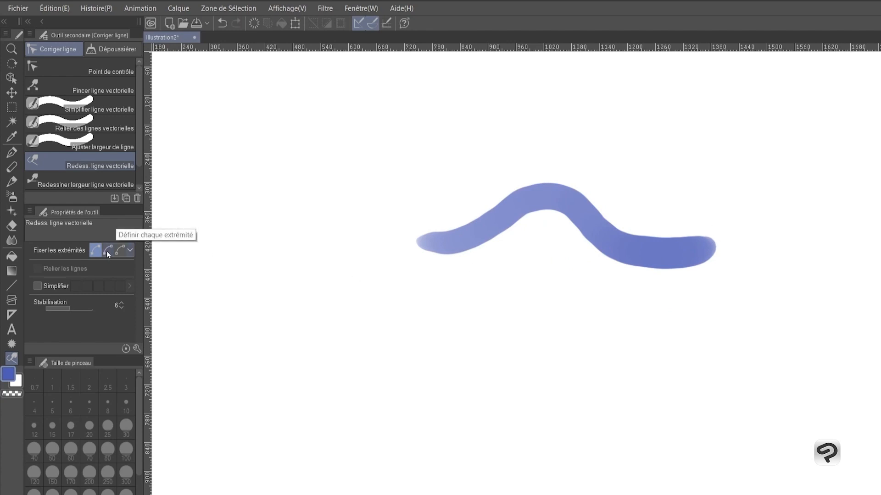
# - Extend both ends of the blue stroke outward and redraw its middle, using the third Fixer les extrémités option
pyautogui.click(120, 251)
pyautogui.moveTo(410, 244); pyautogui.dragTo(246, 211)
pyautogui.moveTo(708, 243); pyautogui.dragTo(857, 211)
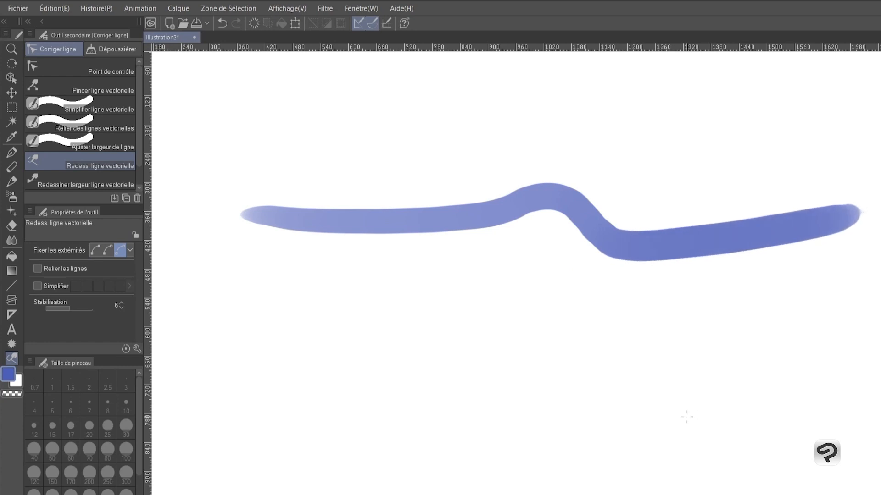
pyautogui.moveTo(399, 219)
pyautogui.mouseDown()
pyautogui.moveTo(470, 143)
pyautogui.moveTo(560, 126)
pyautogui.moveTo(612, 316)
pyautogui.moveTo(683, 346)
pyautogui.moveTo(702, 305)
pyautogui.mouseUp()
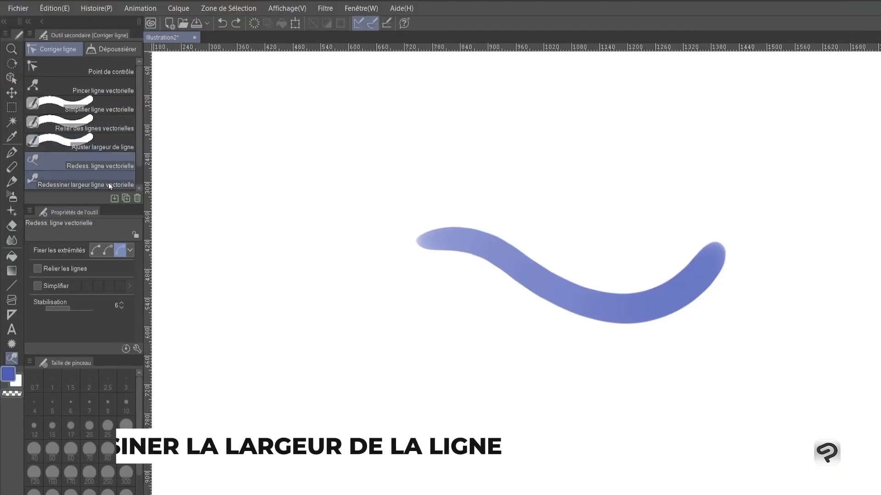
# - Redraw the blue stroke's width along its middle and thick end using Redessiner largeur ligne vectorielle at brush size 18.0
pyautogui.click(106, 180)
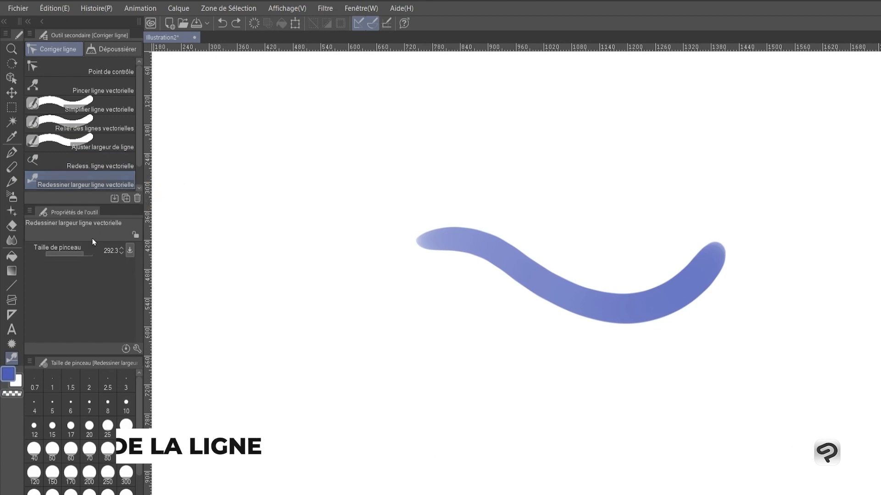
pyautogui.click(64, 252)
pyautogui.click(70, 253)
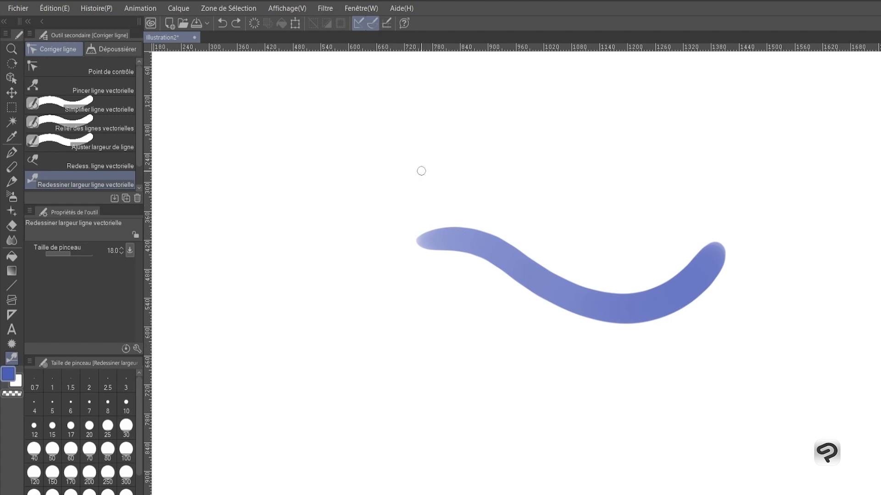
pyautogui.moveTo(447, 238)
pyautogui.mouseDown()
pyautogui.moveTo(506, 258)
pyautogui.moveTo(568, 293)
pyautogui.mouseUp()
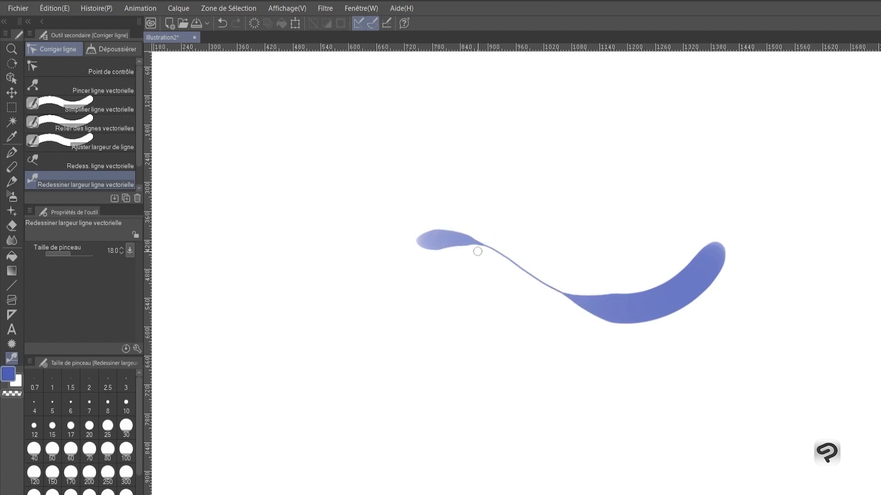
pyautogui.moveTo(714, 260); pyautogui.dragTo(644, 306)
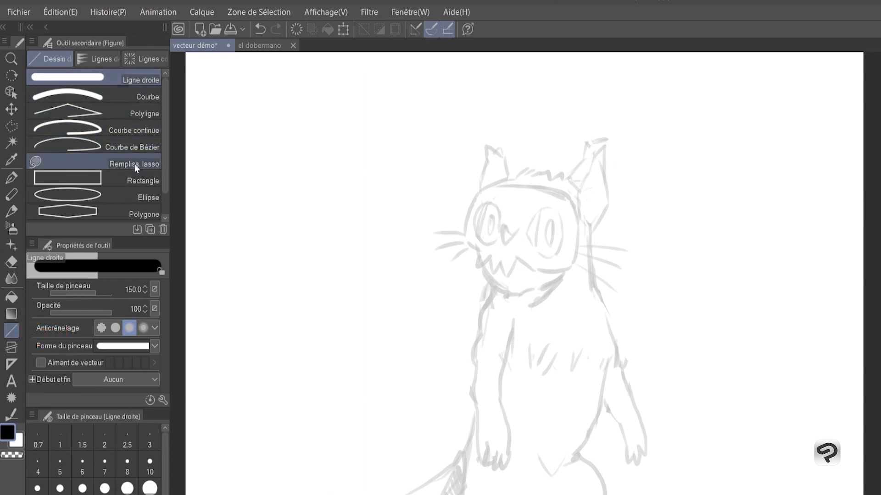
# - Draw a tall curve beside the sketched creature with the Courbe tool, bowed toward the creature
pyautogui.click(142, 96)
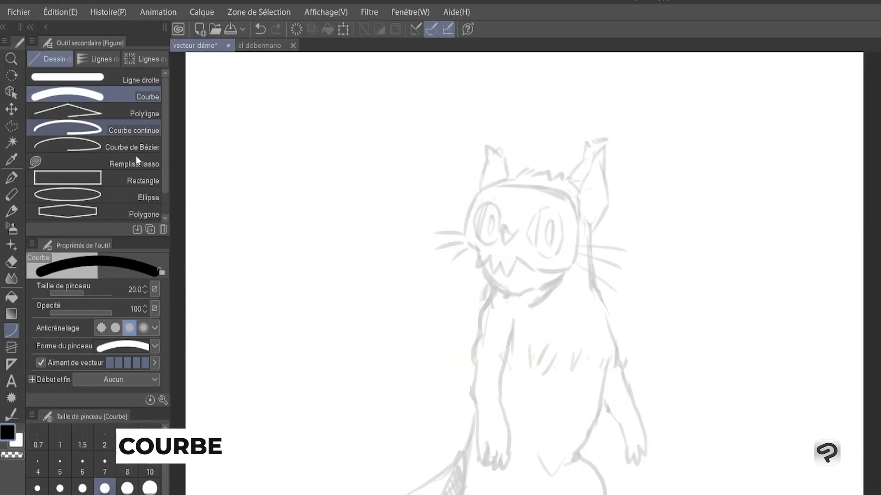
pyautogui.moveTo(312, 151); pyautogui.dragTo(368, 369)
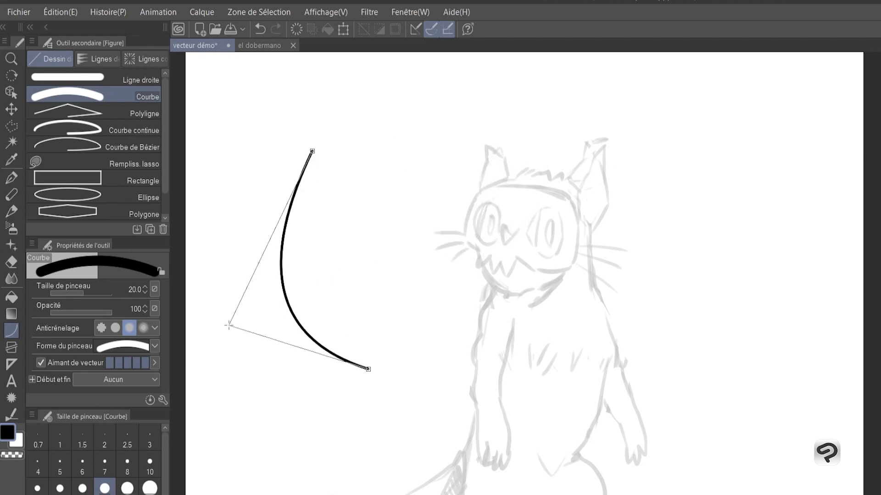
pyautogui.click(427, 112)
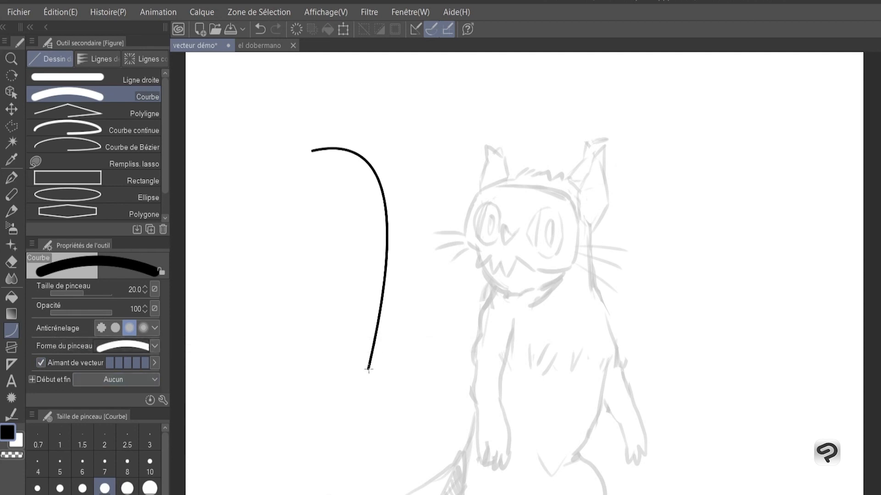
# - Add a second, shorter curve from the first curve's lower end and inspect the junction between them up close
pyautogui.moveTo(368, 369); pyautogui.dragTo(480, 426)
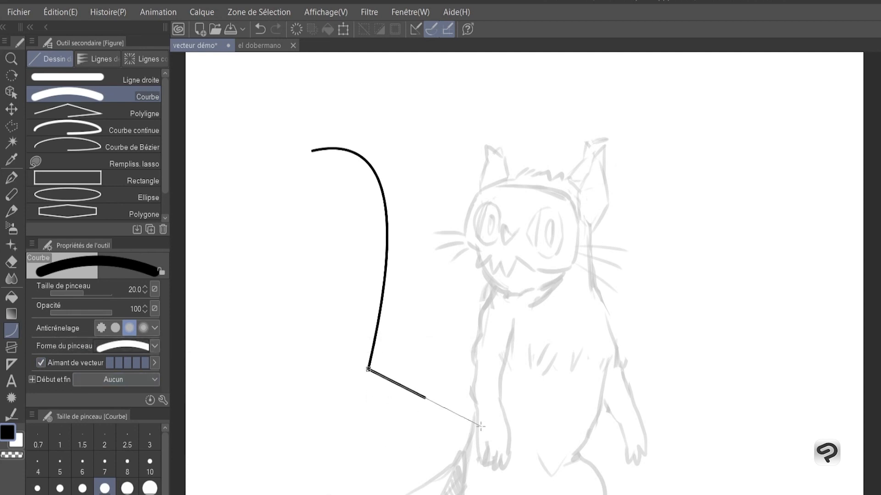
pyautogui.click(376, 473)
pyautogui.hotkey('ctrl', 'space')
pyautogui.moveTo(379, 358); pyautogui.dragTo(442, 356)
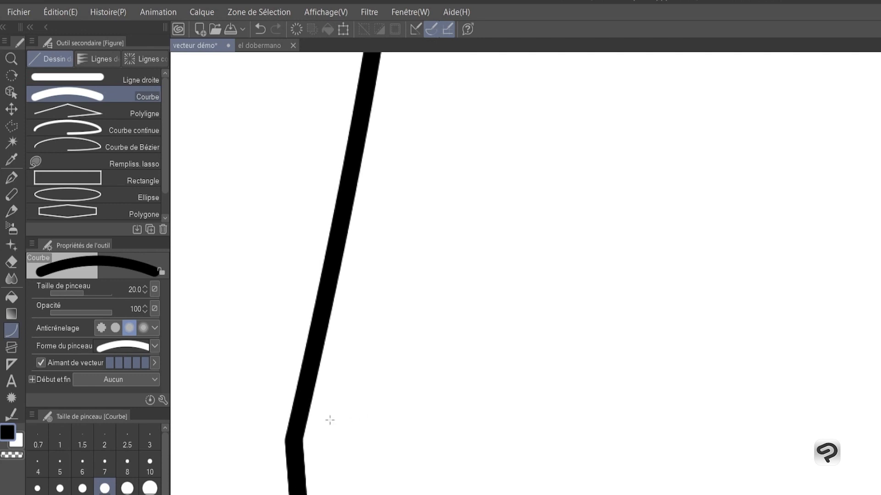
pyautogui.hotkey('ctrl', 'space')
pyautogui.moveTo(425, 405); pyautogui.dragTo(388, 401)
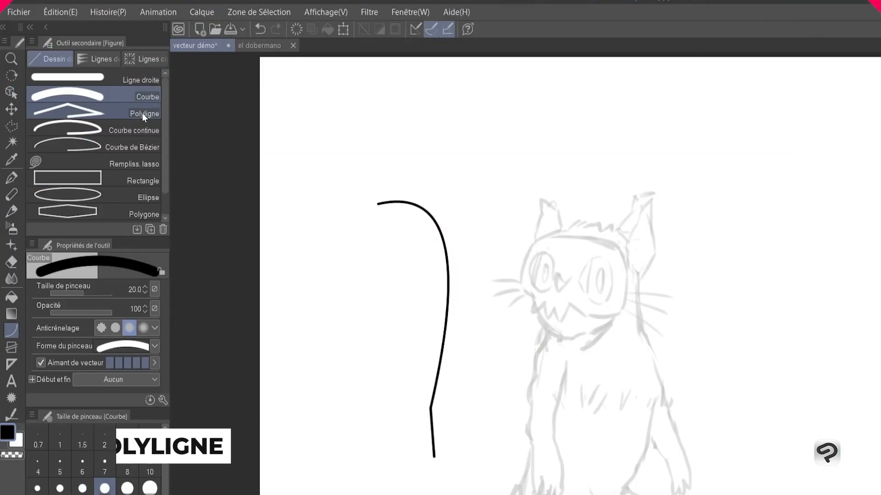
# - Draw a closed five-point zigzag over the creature's head with the Polyligne tool
pyautogui.click(144, 114)
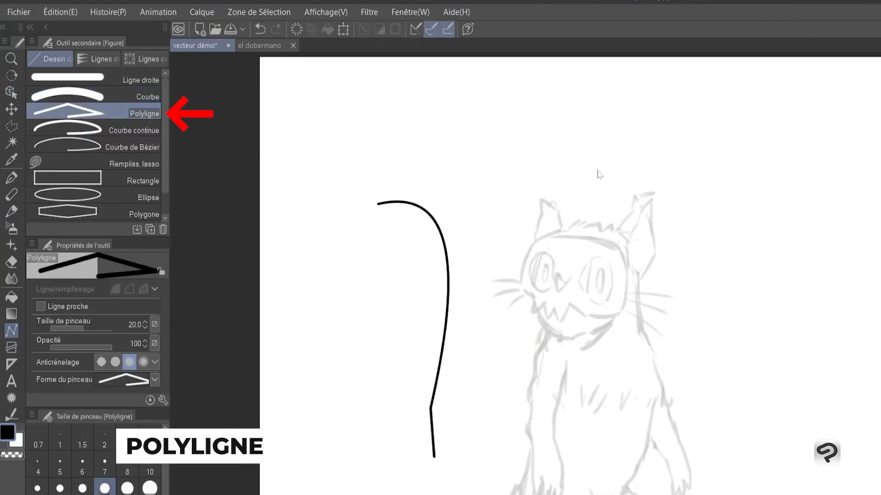
pyautogui.click(546, 176)
pyautogui.click(616, 123)
pyautogui.click(526, 330)
pyautogui.click(659, 179)
pyautogui.click(604, 356)
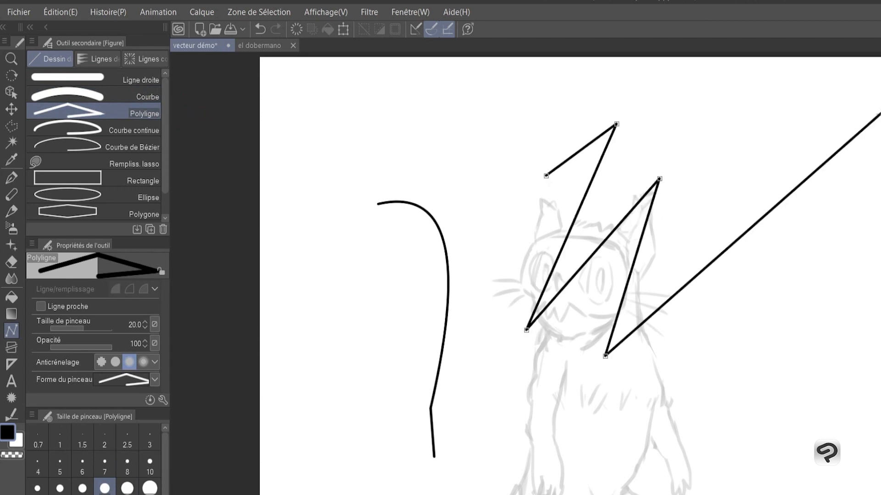
pyautogui.click(546, 176)
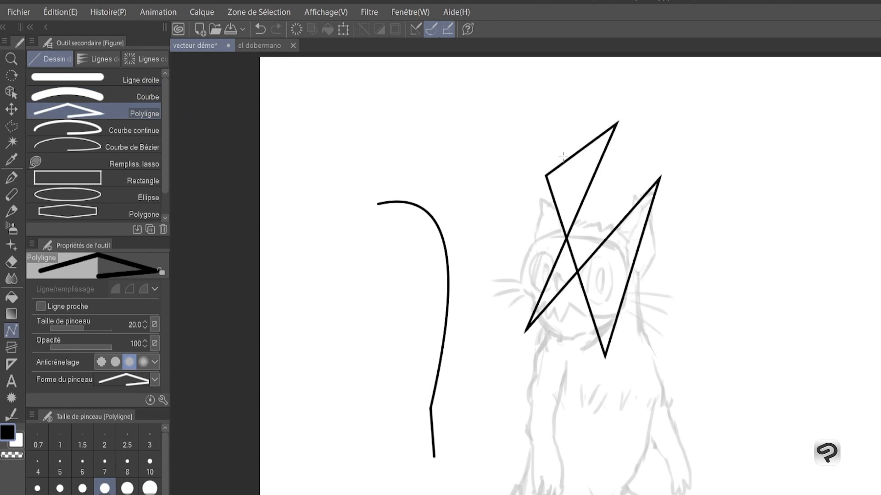
# - Undo the zigzag polyline and both curves
pyautogui.hotkey('ctrl', 'z')
pyautogui.hotkey('ctrl', 'z')
pyautogui.hotkey('ctrl', 'z')
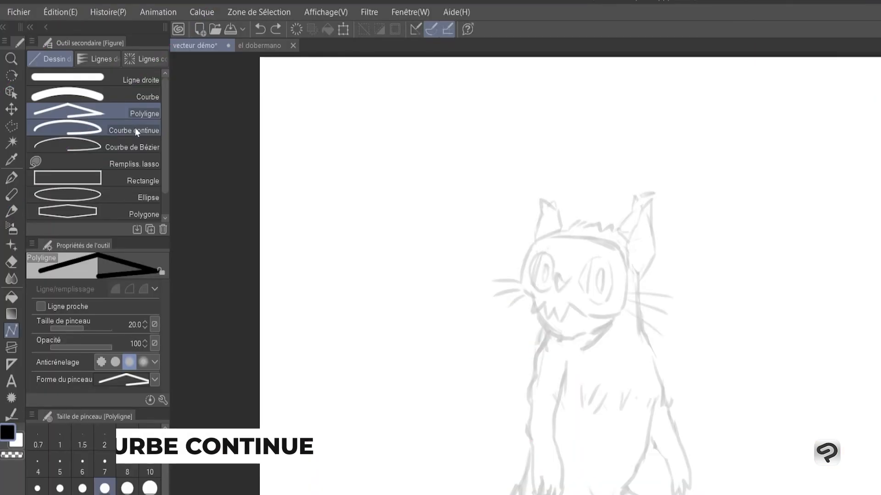
# - Draw a closed four-point zigzag near the page's upper-left corner using Courbe continue with the first, straight-segment Courbe option
pyautogui.click(136, 129)
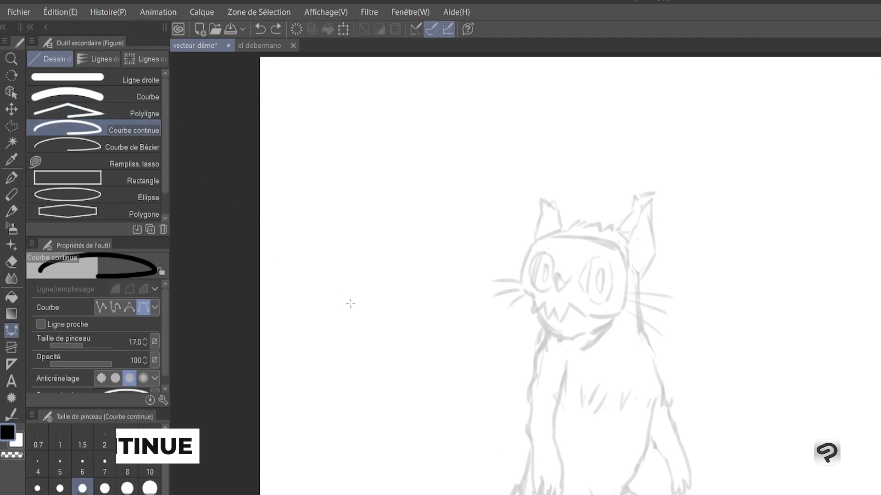
pyautogui.click(101, 307)
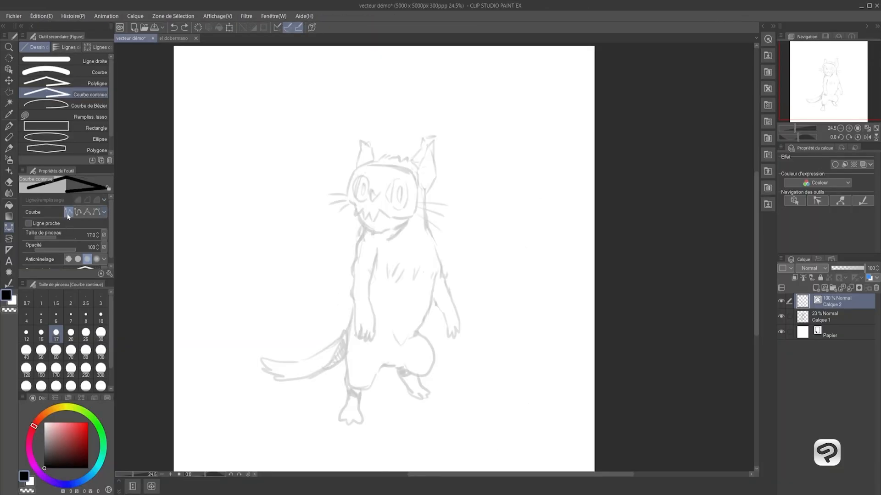
pyautogui.click(230, 172)
pyautogui.click(257, 114)
pyautogui.click(275, 194)
pyautogui.click(302, 90)
pyautogui.click(229, 172)
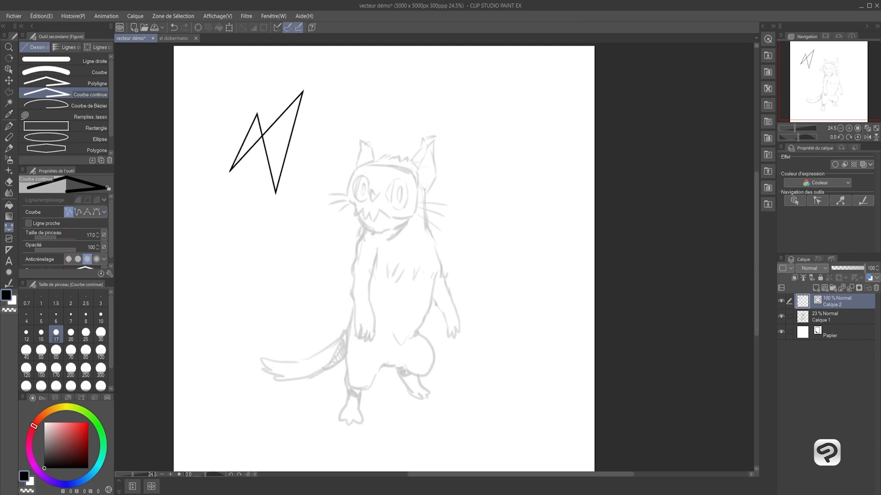
# - Draw an open winding line from below the zigzag up and over the creature's head, using the Spline curve type
pyautogui.click(78, 213)
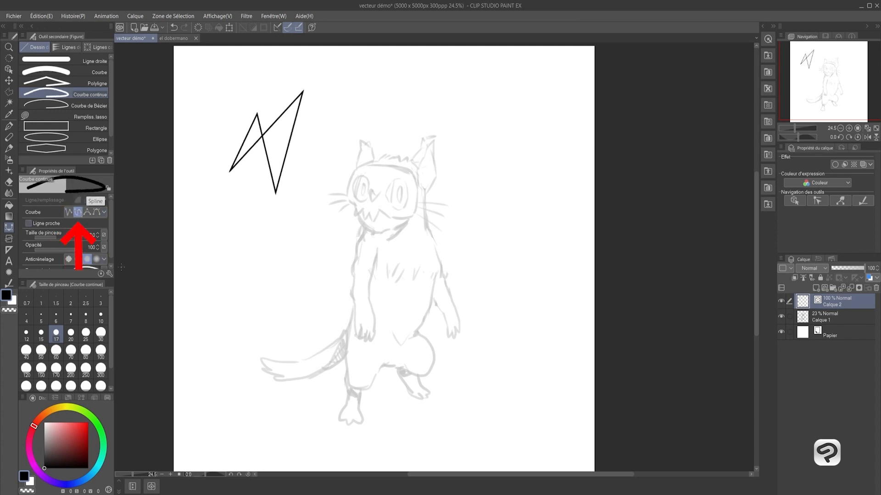
pyautogui.click(247, 271)
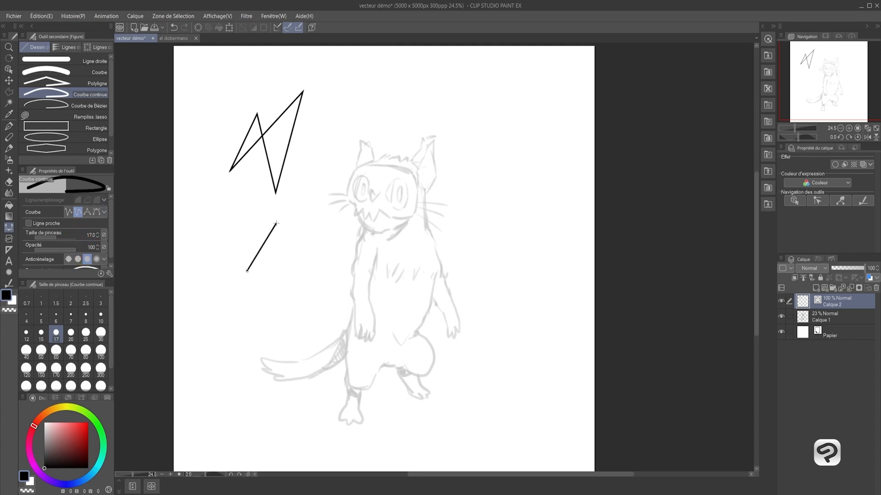
pyautogui.click(278, 221)
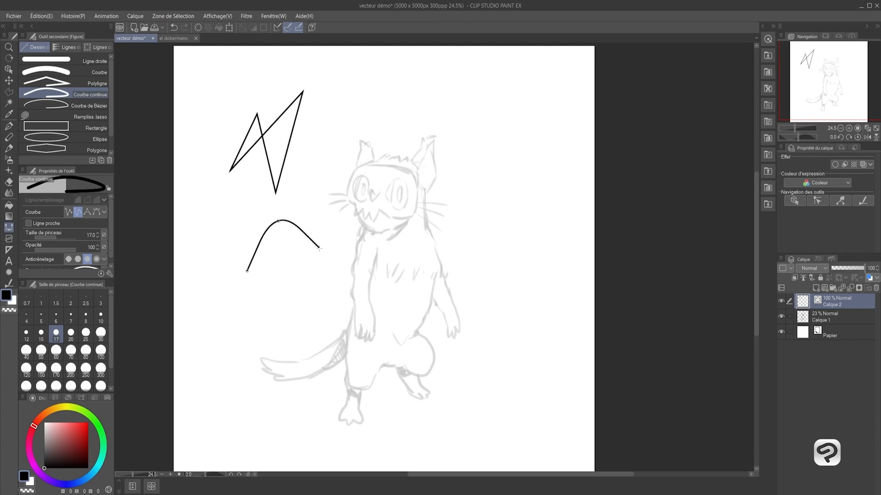
pyautogui.click(314, 273)
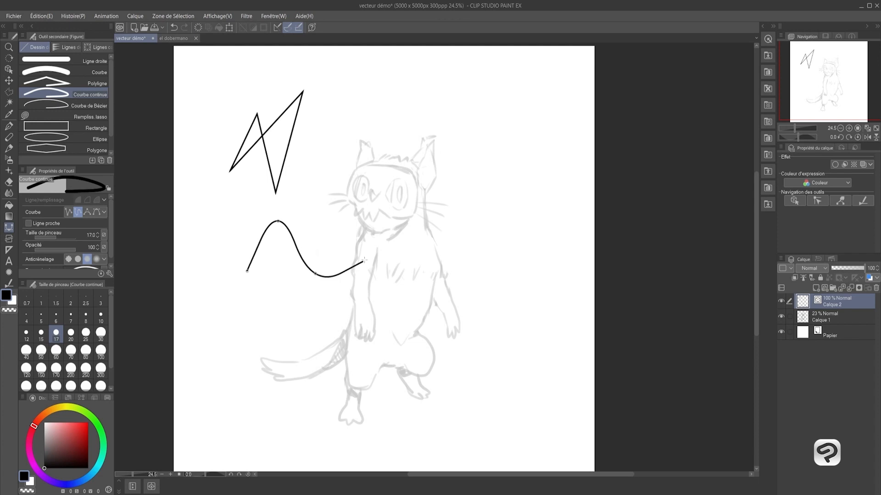
pyautogui.click(364, 233)
pyautogui.click(335, 184)
pyautogui.click(338, 120)
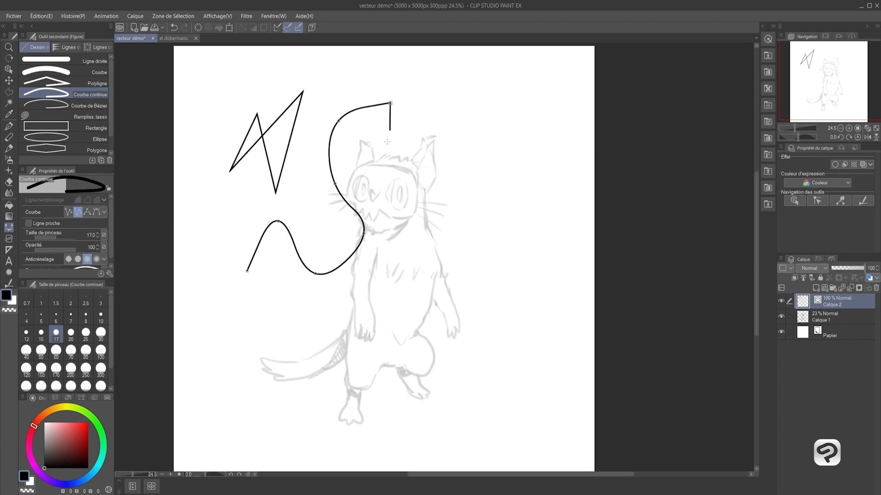
pyautogui.click(352, 132)
pyautogui.click(393, 127)
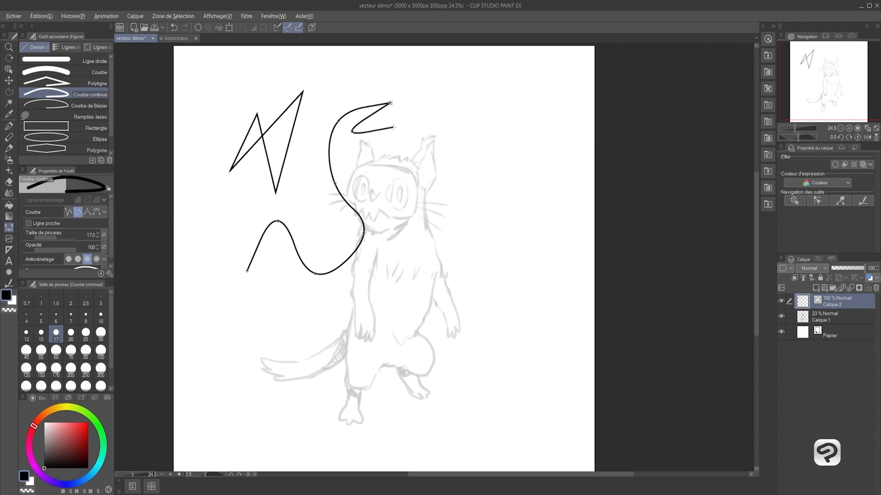
pyautogui.doubleClick(391, 155)
# - Draw a closed looping shape on the page beside the creature's head, using the third Courbe option
pyautogui.click(87, 213)
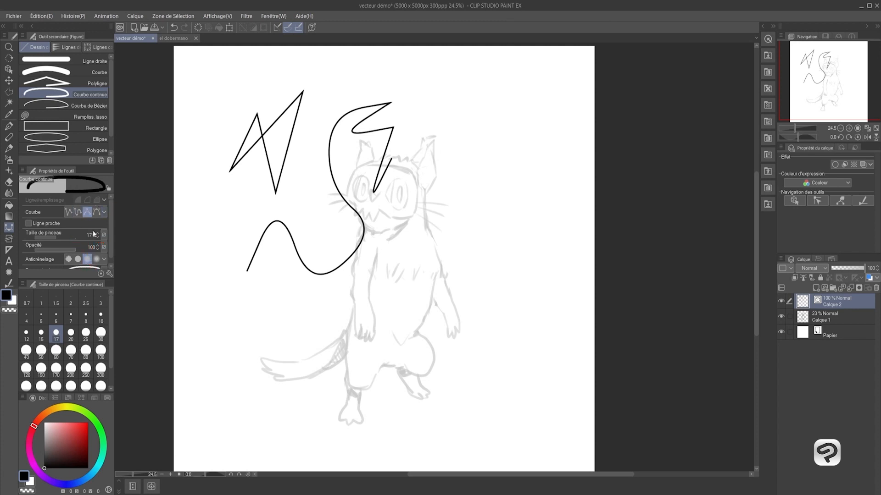
pyautogui.moveTo(473, 185); pyautogui.dragTo(386, 192)
# - Draw a closed straight-sided zigzag below the looping shape, using the fourth Courbe option
pyautogui.scroll(3, 381, 195)
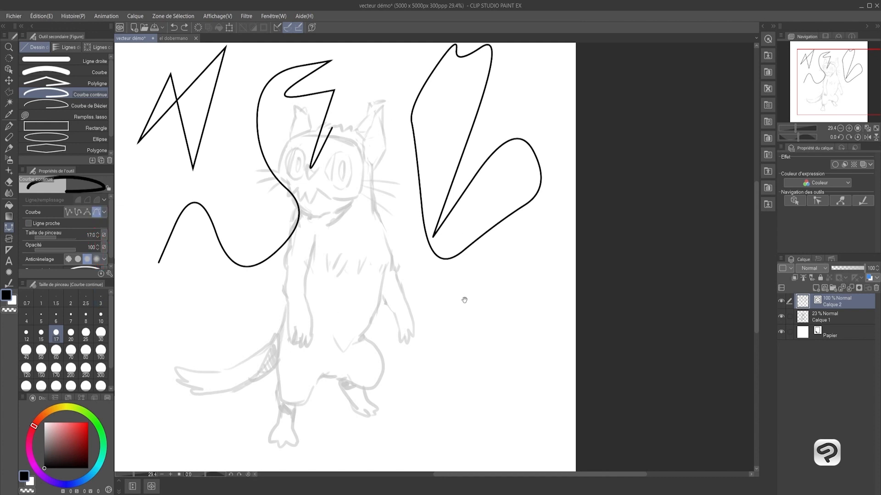
pyautogui.moveTo(464, 300); pyautogui.dragTo(422, 235)
pyautogui.click(422, 345)
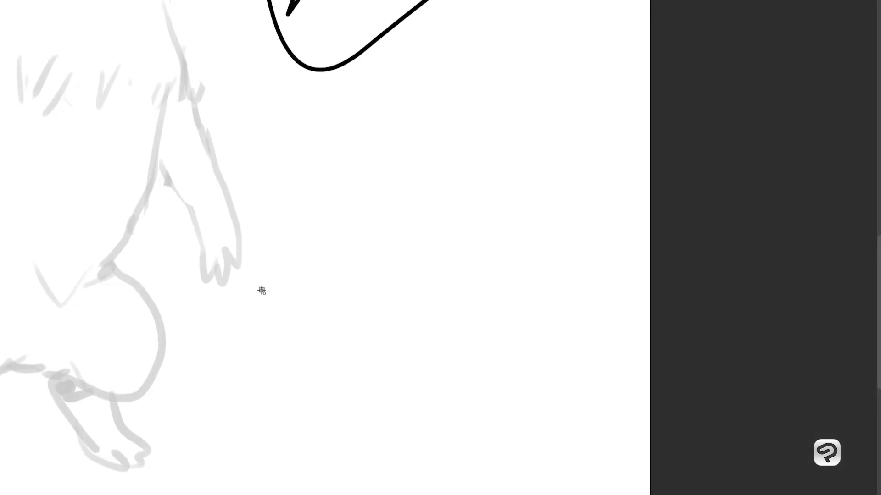
pyautogui.click(307, 127)
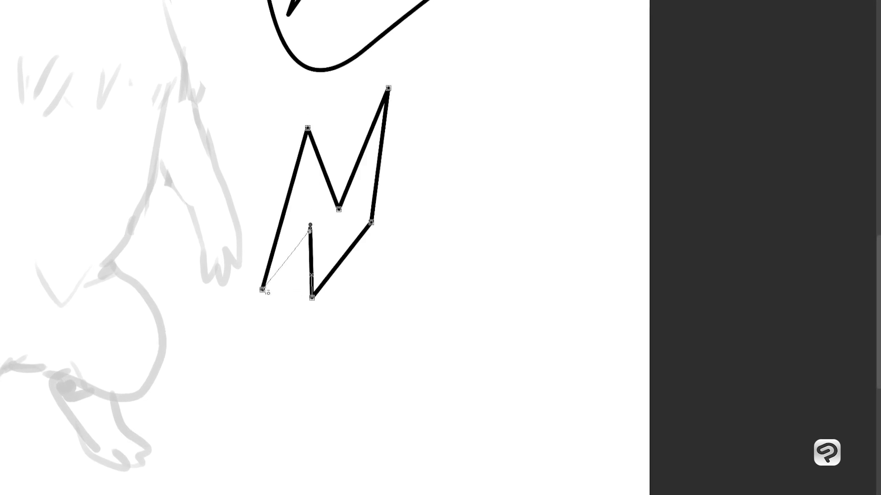
pyautogui.click(261, 290)
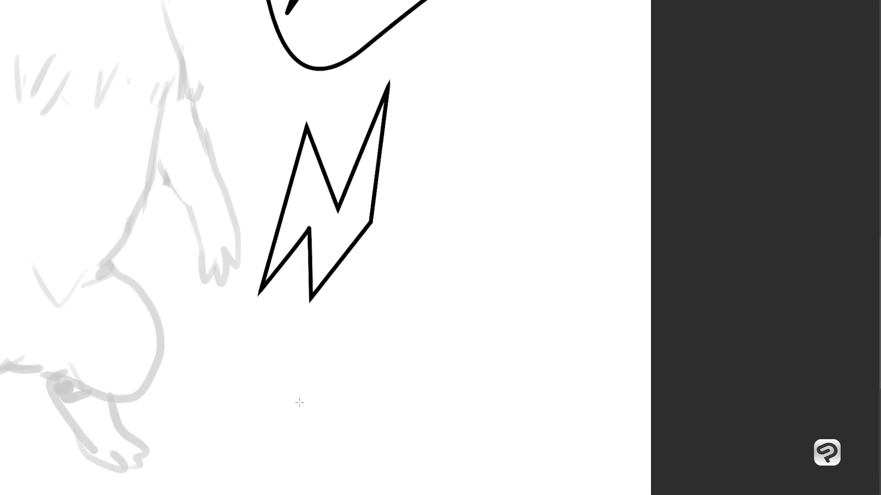
# - Draw a closed, roughly circular shape below the straight-sided zigzag by pulling curve handles out of its points
pyautogui.click(387, 289)
pyautogui.moveTo(388, 289)
pyautogui.mouseDown()
pyautogui.moveTo(474, 271)
pyautogui.moveTo(485, 278)
pyautogui.mouseUp()
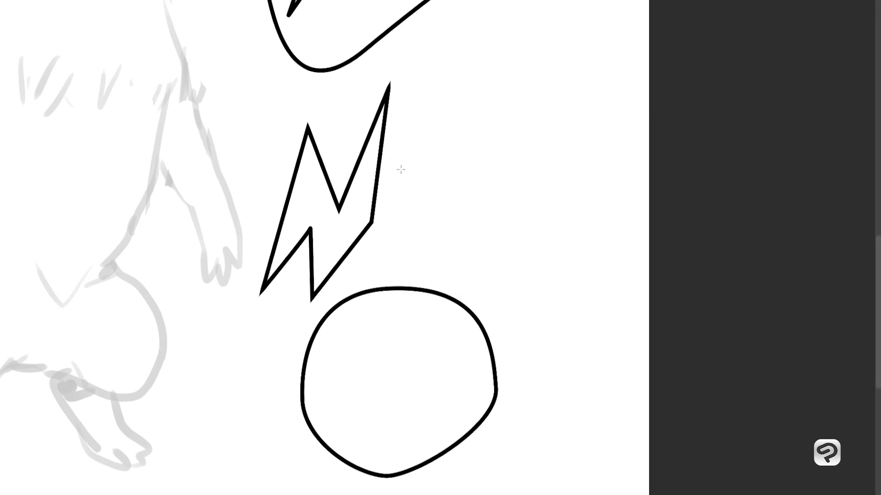
# - Draw an open line beside the straight-sided zigzag that combines sharp corners with curved segments, using Courbe continue's fourth curve type
pyautogui.click(404, 176)
pyautogui.click(439, 54)
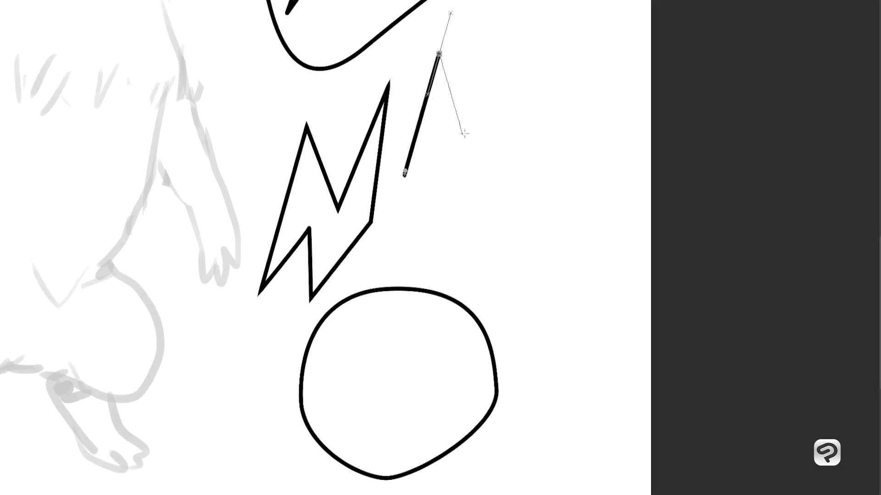
pyautogui.moveTo(531, 58); pyautogui.dragTo(593, 89)
pyautogui.moveTo(589, 163); pyautogui.dragTo(567, 198)
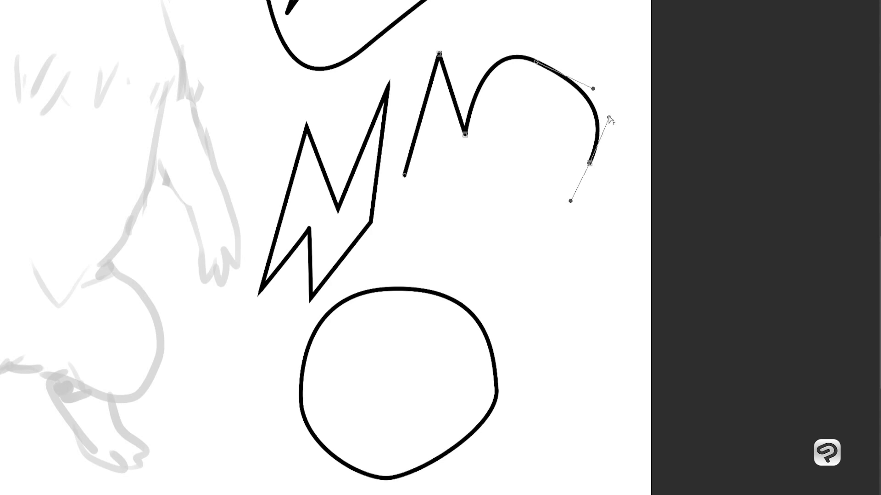
pyautogui.moveTo(597, 107); pyautogui.dragTo(616, 124)
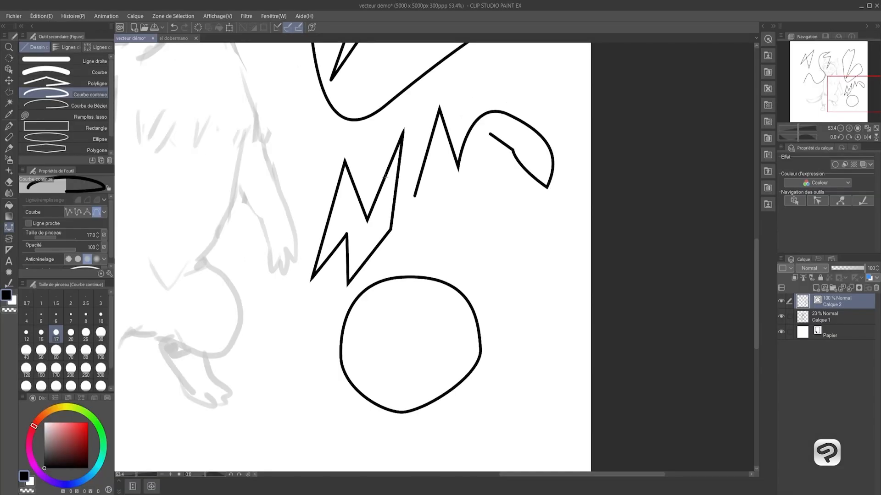
# - Reshape the roughly circular outline into a more even circle by adjusting its control points and curve handles with the Objet tool
pyautogui.click(9, 70)
pyautogui.click(412, 278)
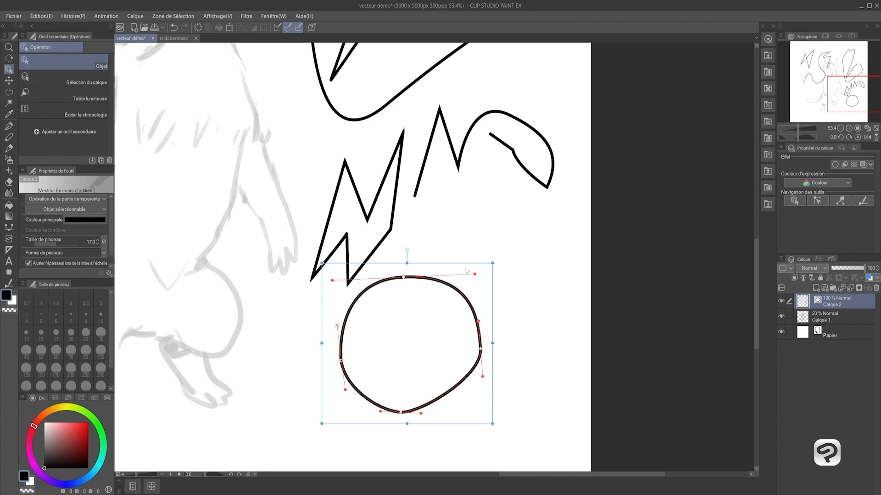
pyautogui.moveTo(449, 235); pyautogui.dragTo(425, 186)
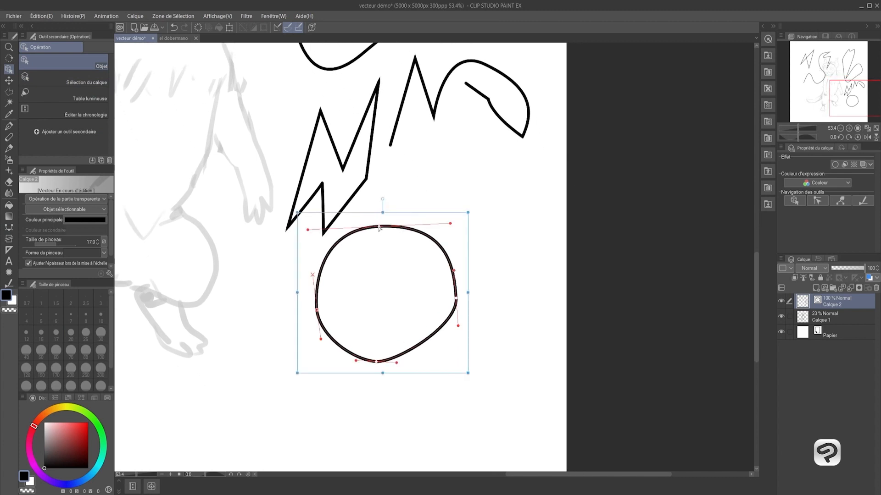
pyautogui.moveTo(379, 227)
pyautogui.mouseDown()
pyautogui.moveTo(377, 272)
pyautogui.moveTo(378, 234)
pyautogui.mouseUp()
pyautogui.moveTo(376, 361); pyautogui.dragTo(449, 367)
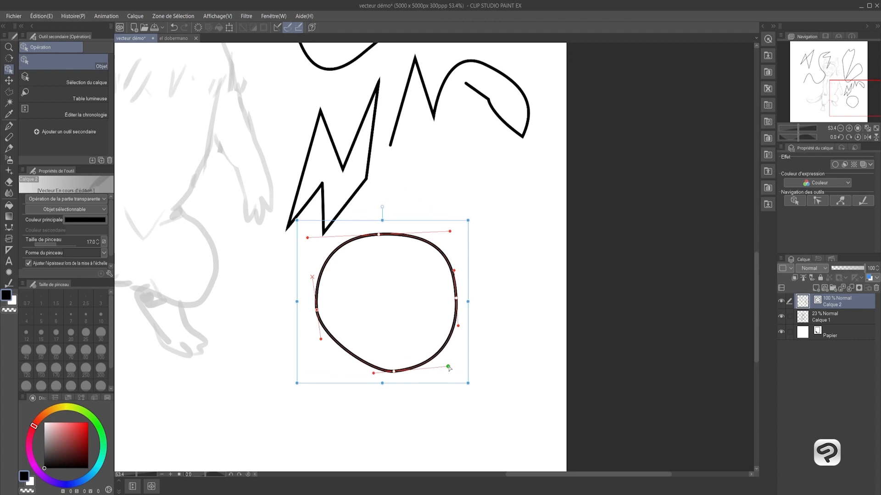
pyautogui.moveTo(373, 374); pyautogui.dragTo(346, 370)
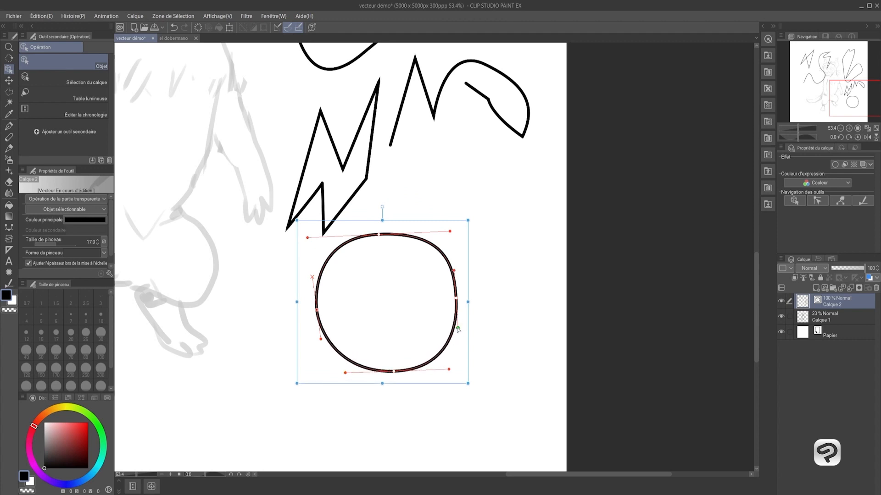
pyautogui.moveTo(458, 329); pyautogui.dragTo(457, 339)
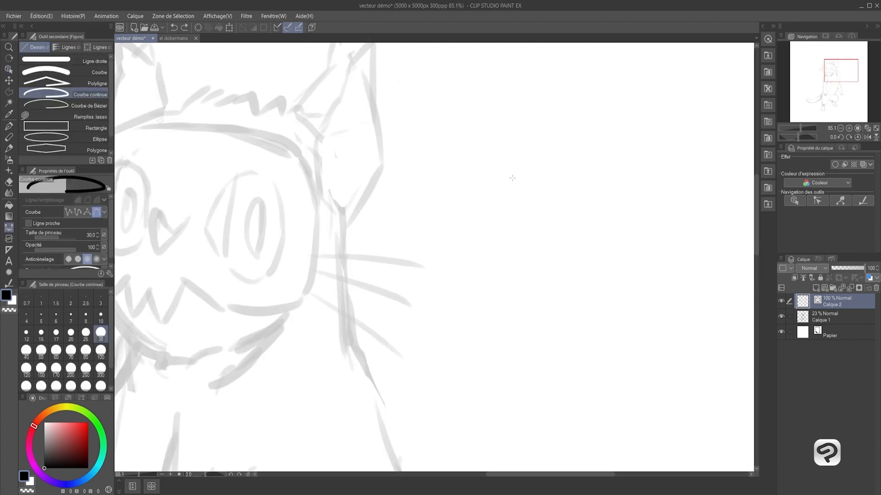
# - Draw a thick arch with Courbe continue on the blank area beside the head, using brush size 30 and curve handles
pyautogui.moveTo(528, 189); pyautogui.dragTo(454, 200)
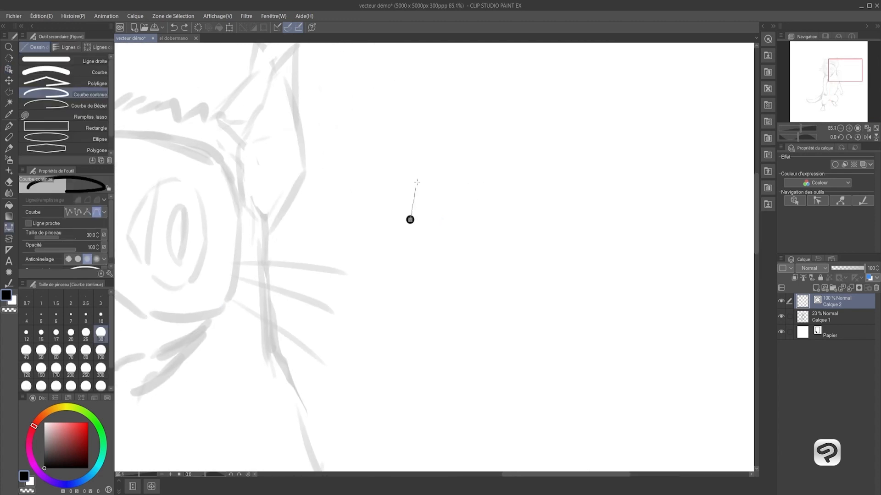
pyautogui.moveTo(484, 111)
pyautogui.mouseDown()
pyautogui.moveTo(520, 111)
pyautogui.moveTo(436, 81)
pyautogui.moveTo(546, 100)
pyautogui.moveTo(556, 261)
pyautogui.moveTo(484, 81)
pyautogui.moveTo(495, 81)
pyautogui.moveTo(464, 122)
pyautogui.moveTo(514, 90)
pyautogui.moveTo(564, 98)
pyautogui.moveTo(561, 86)
pyautogui.mouseUp()
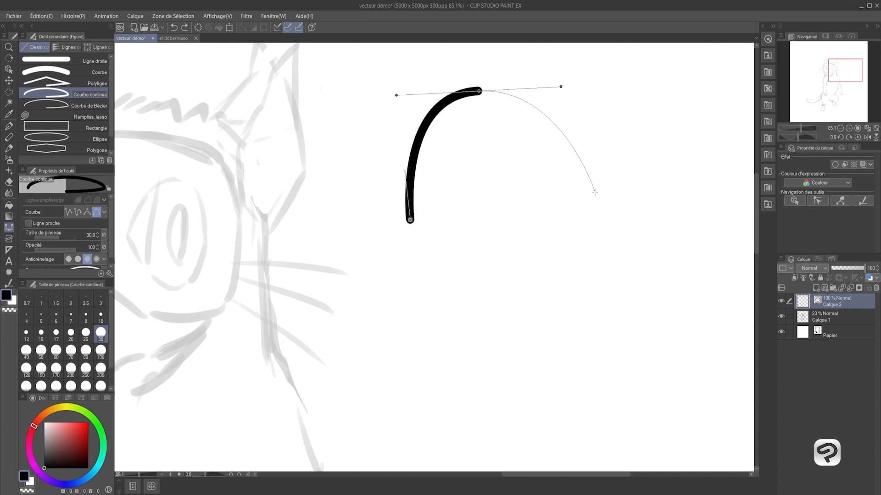
pyautogui.moveTo(595, 192); pyautogui.dragTo(660, 328)
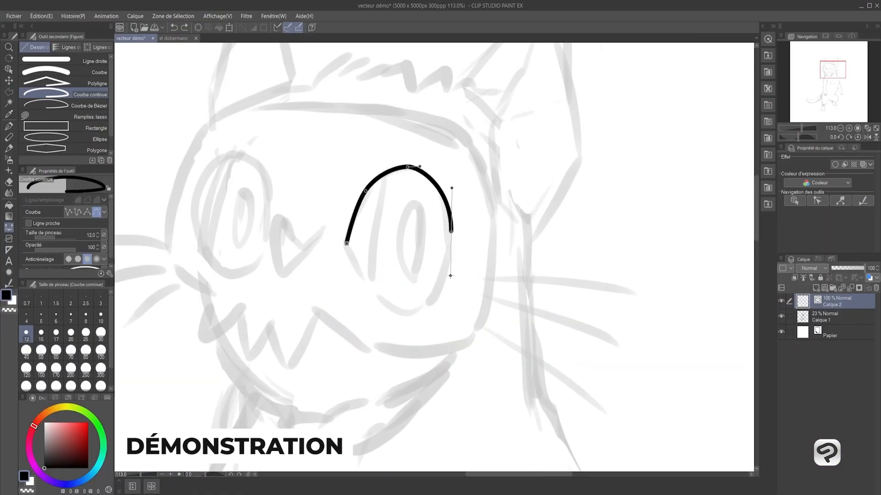
# - Trace the creature's larger eye with its oval pupil and the heart-shaped nose over the sketch, using Courbe continue at size 12
pyautogui.click(385, 173)
pyautogui.click(413, 204)
pyautogui.moveTo(321, 229); pyautogui.dragTo(409, 221)
pyautogui.click(382, 232)
pyautogui.moveTo(408, 213); pyautogui.dragTo(416, 220)
pyautogui.hotkey('ctrl', 'z')
# - Trace the closed outline of the smaller eye and check the traced face shapes with the Objet tool
pyautogui.click(383, 221)
pyautogui.moveTo(382, 152); pyautogui.dragTo(373, 141)
pyautogui.moveTo(349, 133); pyautogui.dragTo(334, 138)
pyautogui.click(383, 221)
pyautogui.press('o')
pyautogui.click(467, 278)
pyautogui.click(313, 241)
# - Trace the skull mask as one closed outline, with pointed teeth and a rounded cheek, jaw and forehead
pyautogui.press('u')
pyautogui.click(432, 281)
pyautogui.click(401, 334)
pyautogui.moveTo(362, 325); pyautogui.dragTo(307, 304)
pyautogui.click(354, 282)
pyautogui.click(325, 265)
pyautogui.moveTo(326, 88); pyautogui.dragTo(355, 74)
pyautogui.moveTo(590, 121); pyautogui.dragTo(608, 151)
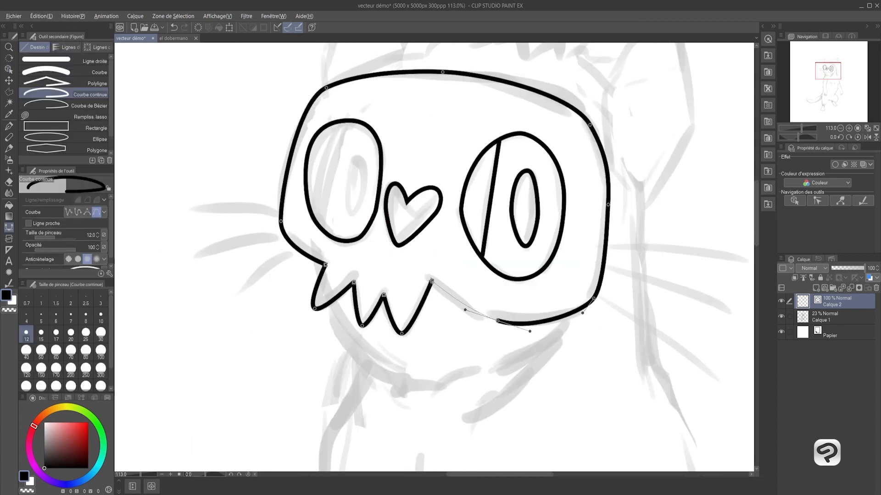
pyautogui.click(431, 281)
# - Trace the notched ear above the smaller eye, starting and ending at the top of the head
pyautogui.press('o')
pyautogui.moveTo(310, 300); pyautogui.dragTo(318, 439)
pyautogui.press('u')
pyautogui.click(337, 222)
pyautogui.click(354, 140)
pyautogui.click(345, 88)
pyautogui.click(377, 111)
pyautogui.click(397, 96)
pyautogui.click(418, 191)
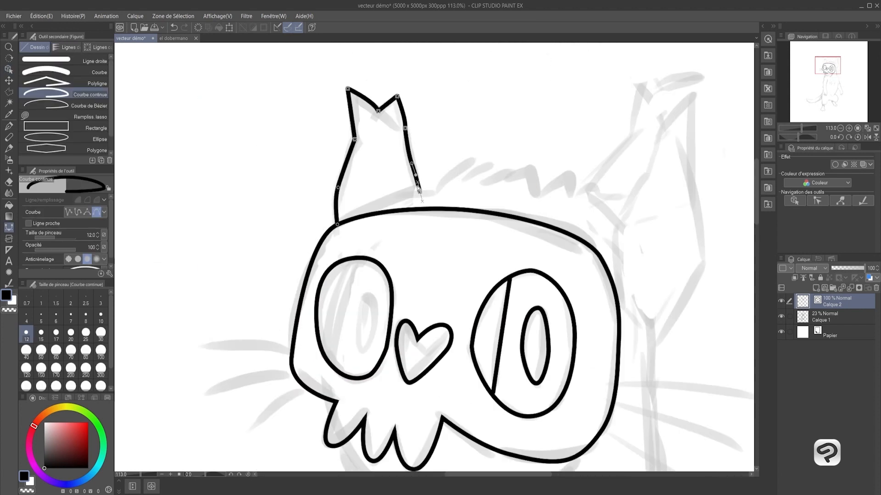
# - Trace the jagged hair tuft on top of the head and the inner edge of the large ear
pyautogui.click(527, 183)
pyautogui.click(583, 127)
pyautogui.moveTo(587, 126); pyautogui.dragTo(518, 205)
pyautogui.click(596, 141)
pyautogui.click(558, 360)
pyautogui.moveTo(537, 395); pyautogui.dragTo(481, 241)
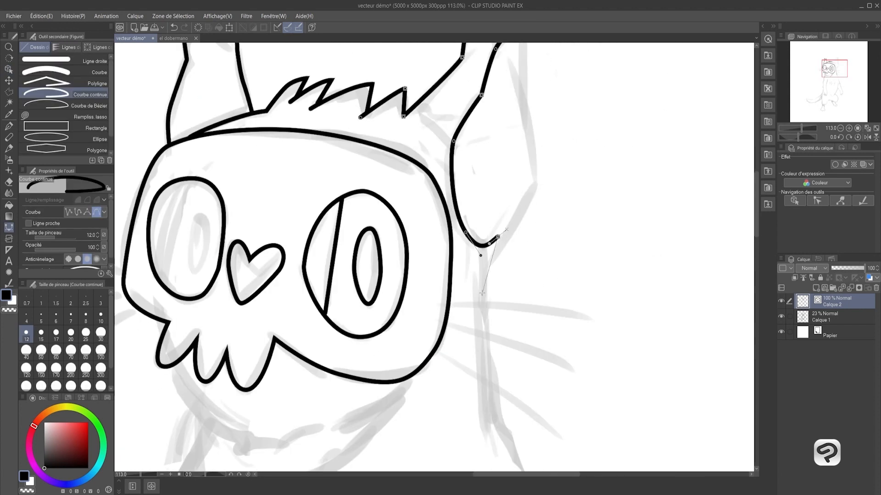
# - Trace the body line from the large ear down the outer arm, around the clawed paw and up the inner arm
pyautogui.moveTo(537, 413); pyautogui.dragTo(412, 69)
pyautogui.click(440, 363)
pyautogui.click(436, 327)
pyautogui.click(418, 252)
pyautogui.doubleClick(366, 178)
pyautogui.scroll(-3, 462, 240)
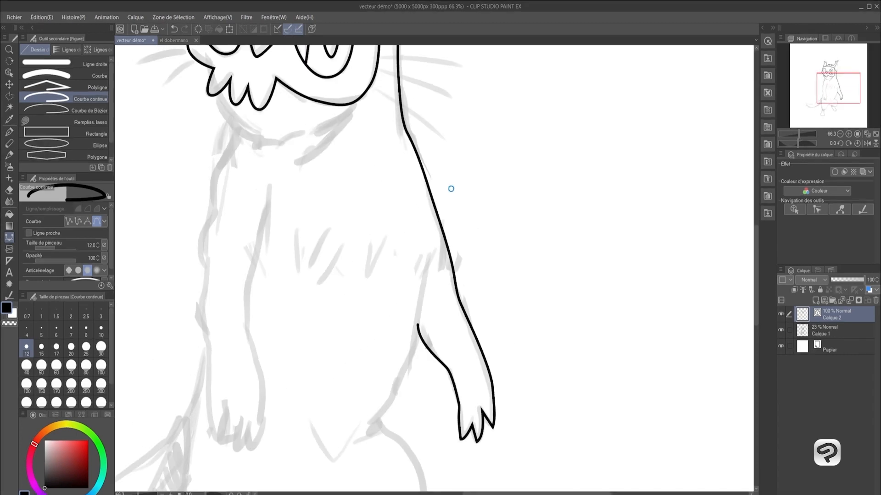
# - Adjust the traced arm line with the Objet tool and draw the outer edge of the large ear
pyautogui.press('o')
pyautogui.moveTo(450, 188); pyautogui.dragTo(438, 253)
pyautogui.click(397, 207)
pyautogui.moveTo(484, 464); pyautogui.dragTo(450, 293)
pyautogui.moveTo(416, 76)
pyautogui.mouseDown()
pyautogui.moveTo(468, 312)
pyautogui.moveTo(470, 414)
pyautogui.mouseUp()
pyautogui.press('u')
pyautogui.click(430, 129)
# - Add an oval pupil and a slanted line inside the smaller eye, fitting them with the Objet tool
pyautogui.press('o')
pyautogui.scroll(-3, 485, 170)
pyautogui.scroll(4, 374, 190)
pyautogui.click(455, 251)
pyautogui.moveTo(457, 251); pyautogui.dragTo(338, 235)
pyautogui.moveTo(338, 236); pyautogui.dragTo(386, 243)
pyautogui.press('u')
pyautogui.press('o')
pyautogui.click(365, 237)
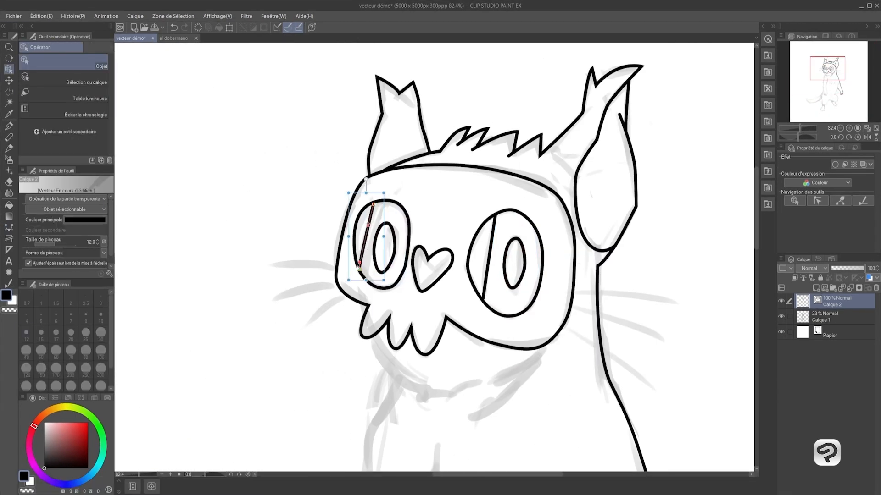
# - Trace the whiskers on both sides of the face and the jagged fur under the chin
pyautogui.press('m')
pyautogui.press('u')
pyautogui.click(360, 239)
pyautogui.press('o')
pyautogui.scroll(-2, 405, 266)
pyautogui.press('u')
pyautogui.click(439, 236)
pyautogui.click(509, 261)
pyautogui.moveTo(504, 303); pyautogui.dragTo(579, 350)
pyautogui.moveTo(300, 242); pyautogui.dragTo(273, 242)
# - Trace the inner edge of the other arm from the chest past the elbow to the paw
pyautogui.moveTo(521, 337)
pyautogui.mouseDown()
pyautogui.moveTo(502, 192)
pyautogui.moveTo(517, 147)
pyautogui.mouseUp()
pyautogui.click(417, 179)
pyautogui.click(404, 239)
pyautogui.doubleClick(394, 294)
pyautogui.click(391, 291)
pyautogui.moveTo(405, 331); pyautogui.dragTo(407, 336)
pyautogui.moveTo(412, 380); pyautogui.dragTo(411, 400)
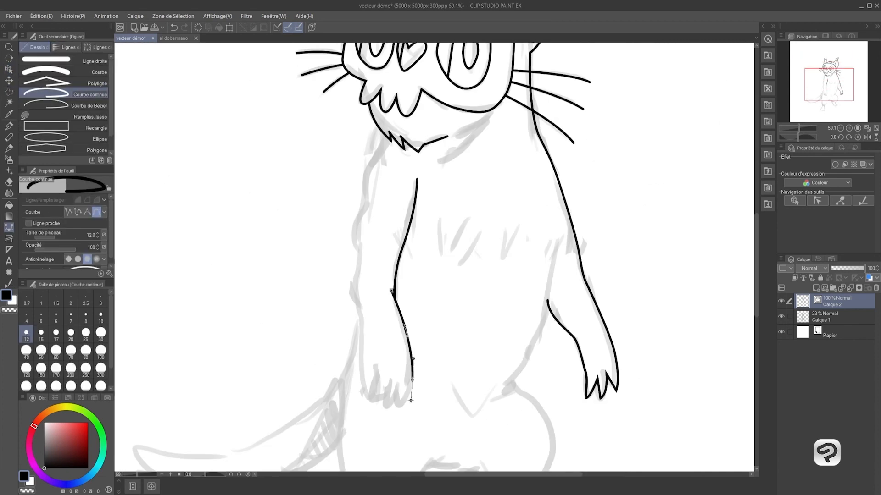
# - Finish tracing this arm with its paw, and outline the fur tufts on the chest and chin
pyautogui.click(481, 191)
pyautogui.moveTo(543, 242)
pyautogui.mouseDown()
pyautogui.moveTo(484, 169)
pyautogui.moveTo(480, 301)
pyautogui.mouseUp()
pyautogui.press('o')
pyautogui.press('u')
pyautogui.click(392, 262)
pyautogui.moveTo(422, 208); pyautogui.dragTo(412, 213)
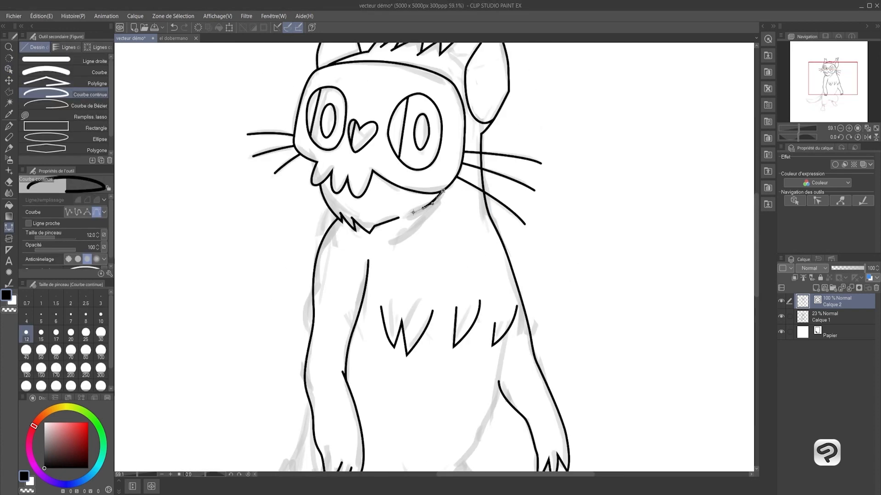
# - Trace the lower body outline from the flank near the chest tufts around both thighs and up to the opposite arm
pyautogui.moveTo(508, 330); pyautogui.dragTo(523, 122)
pyautogui.click(523, 122)
pyautogui.click(473, 254)
pyautogui.moveTo(520, 302); pyautogui.dragTo(527, 330)
pyautogui.doubleClick(447, 337)
pyautogui.click(8, 69)
pyautogui.click(9, 228)
pyautogui.click(456, 354)
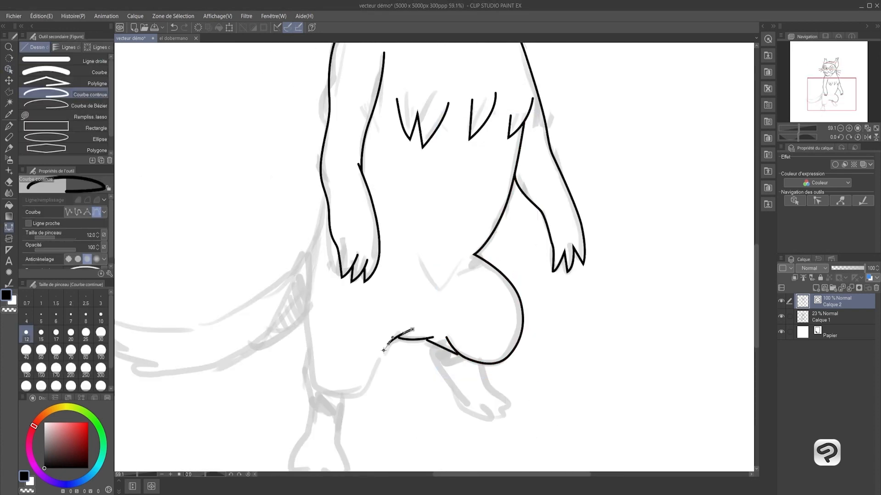
pyautogui.click(308, 334)
pyautogui.doubleClick(325, 198)
# - Adjust points on the traced body lines, including the tip of the chest tuft nearest the outer arm, with the Objet tool
pyautogui.press('o')
pyautogui.scroll(3, 393, 275)
pyautogui.click(433, 318)
pyautogui.moveTo(321, 229); pyautogui.dragTo(457, 349)
pyautogui.moveTo(550, 137); pyautogui.dragTo(325, 326)
pyautogui.moveTo(462, 206); pyautogui.dragTo(452, 210)
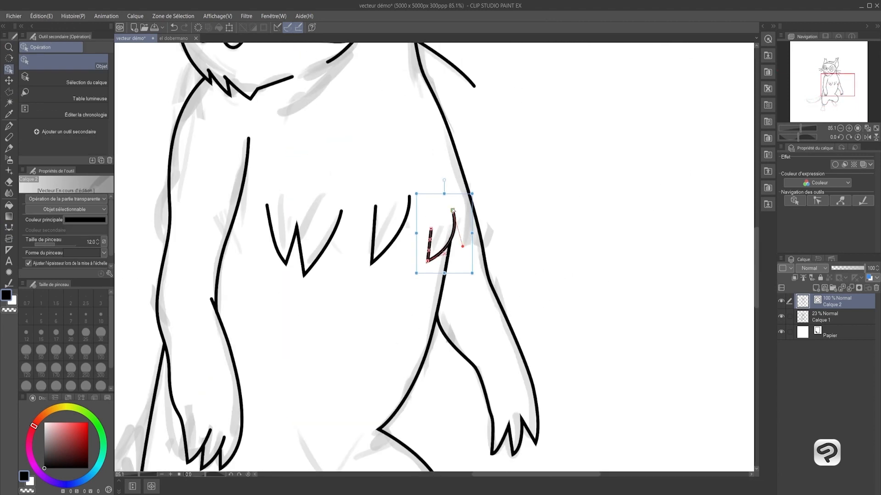
# - Trace the raised rear leg and its clawed foot under the larger thigh
pyautogui.scroll(-1, 453, 210)
pyautogui.moveTo(412, 403); pyautogui.dragTo(453, 115)
pyautogui.press('u')
pyautogui.hotkey('alt', '[')
pyautogui.hotkey('alt', ']')
pyautogui.click(376, 235)
# - Trace the standing leg below the other thigh, including its rounded toes and both sides of the ankle
pyautogui.moveTo(366, 246); pyautogui.dragTo(551, 179)
pyautogui.click(409, 231)
pyautogui.moveTo(406, 270); pyautogui.dragTo(403, 280)
pyautogui.moveTo(406, 300); pyautogui.dragTo(411, 310)
pyautogui.click(414, 333)
pyautogui.moveTo(390, 334); pyautogui.dragTo(384, 325)
pyautogui.click(360, 278)
pyautogui.moveTo(368, 246); pyautogui.dragTo(368, 233)
pyautogui.doubleClick(360, 192)
pyautogui.moveTo(394, 331)
pyautogui.mouseDown()
pyautogui.moveTo(385, 305)
pyautogui.moveTo(391, 326)
pyautogui.moveTo(418, 334)
pyautogui.moveTo(386, 318)
pyautogui.mouseUp()
# - Fine-tune the traced leg and lower body lines by moving their control points and handles with the Objet tool
pyautogui.press('o')
pyautogui.scroll(3, 385, 306)
pyautogui.moveTo(362, 289); pyautogui.dragTo(365, 285)
pyautogui.moveTo(376, 294); pyautogui.dragTo(382, 303)
pyautogui.moveTo(279, 319); pyautogui.dragTo(297, 320)
pyautogui.moveTo(232, 308); pyautogui.dragTo(237, 313)
pyautogui.moveTo(449, 293); pyautogui.dragTo(444, 296)
pyautogui.moveTo(404, 334); pyautogui.dragTo(403, 379)
pyautogui.moveTo(417, 382); pyautogui.dragTo(404, 381)
# - Trace the upper edge of the tail from the body outward and around its forked tip
pyautogui.scroll(-5, 408, 274)
pyautogui.moveTo(411, 230); pyautogui.dragTo(462, 370)
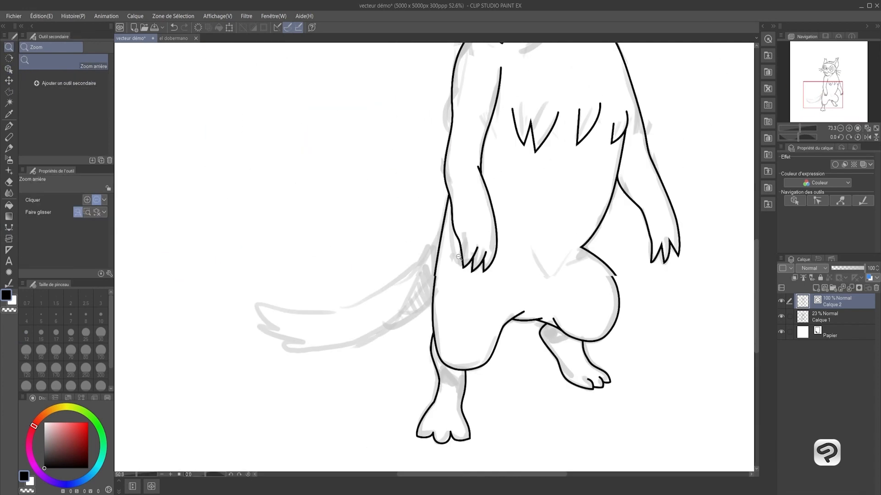
pyautogui.scroll(2, 393, 284)
pyautogui.press('u')
pyautogui.click(467, 186)
pyautogui.moveTo(172, 310); pyautogui.dragTo(158, 306)
pyautogui.moveTo(208, 352); pyautogui.dragTo(238, 362)
# - Trace the lower edge of the tail from its fur tuft toward the body with the continuous curve tool
pyautogui.scroll(3, 221, 355)
pyautogui.moveTo(373, 318); pyautogui.dragTo(401, 335)
pyautogui.doubleClick(607, 282)
pyautogui.moveTo(433, 384); pyautogui.dragTo(481, 350)
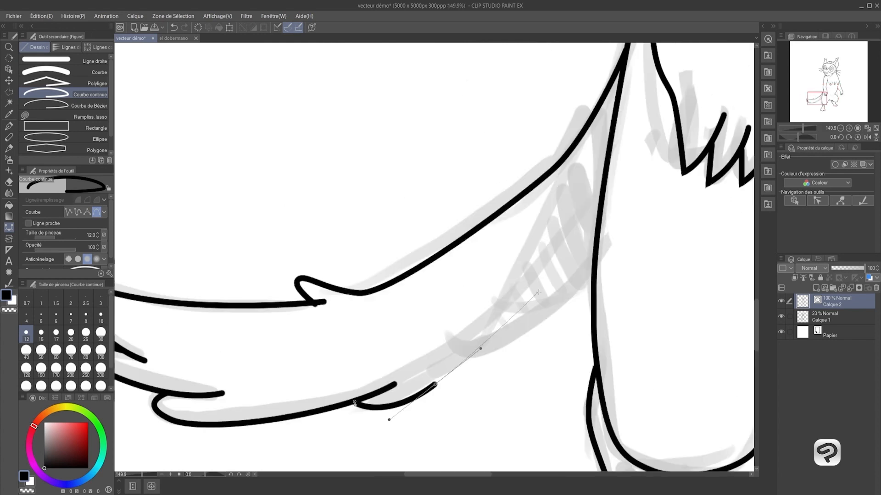
pyautogui.doubleClick(598, 199)
# - Refine the traced tail lines by adjusting their control points and handles with the Objet tool
pyautogui.press('o')
pyautogui.moveTo(401, 423); pyautogui.dragTo(542, 362)
pyautogui.click(285, 293)
pyautogui.scroll(-3, 285, 293)
pyautogui.scroll(3, 377, 220)
pyautogui.scroll(-3, 556, 277)
pyautogui.press('u')
pyautogui.scroll(-4, 510, 194)
pyautogui.scroll(2, 548, 264)
# - Hide the Calque 1 sketch layer and adjust the curved neck line below the jaw
pyautogui.click(781, 316)
pyautogui.scroll(5, 418, 172)
pyautogui.click(398, 261)
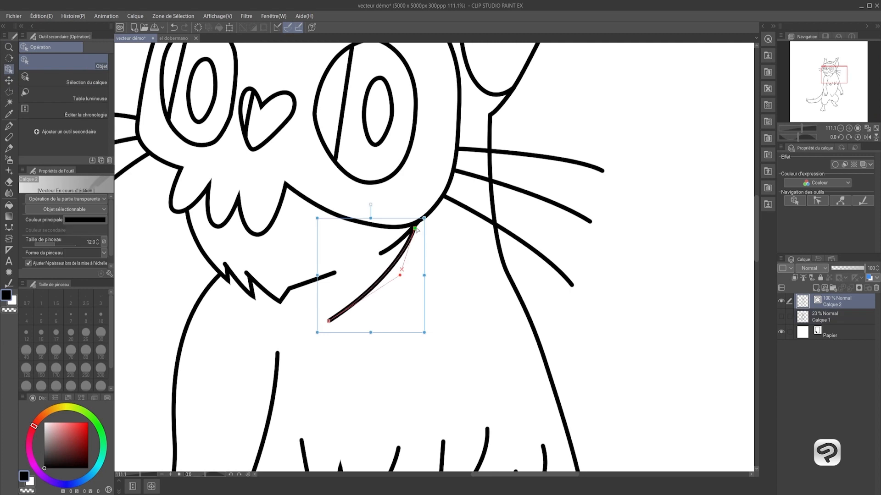
# - Taper the whiskers by reducing the line width at their tips with the line correction control point tool
pyautogui.click(9, 284)
pyautogui.click(29, 211)
pyautogui.click(82, 75)
pyautogui.moveTo(108, 105); pyautogui.dragTo(108, 57)
pyautogui.click(64, 61)
pyautogui.moveTo(602, 171); pyautogui.dragTo(595, 169)
pyautogui.moveTo(590, 222); pyautogui.dragTo(579, 220)
pyautogui.moveTo(555, 97); pyautogui.dragTo(468, 297)
pyautogui.moveTo(321, 297); pyautogui.dragTo(614, 184)
pyautogui.moveTo(264, 202); pyautogui.dragTo(255, 202)
# - Vary the line thickness along the head and body contours, making the mask outline heavier with the line width correction tools
pyautogui.moveTo(505, 152); pyautogui.dragTo(422, 267)
pyautogui.moveTo(431, 404); pyautogui.dragTo(467, 69)
pyautogui.moveTo(452, 220); pyautogui.dragTo(472, 220)
pyautogui.moveTo(472, 362); pyautogui.dragTo(509, 101)
pyautogui.moveTo(411, 304); pyautogui.dragTo(397, 304)
pyautogui.moveTo(412, 128); pyautogui.dragTo(344, 353)
pyautogui.moveTo(550, 185); pyautogui.dragTo(537, 185)
pyautogui.moveTo(616, 164); pyautogui.dragTo(596, 164)
pyautogui.moveTo(513, 212); pyautogui.dragTo(439, 212)
pyautogui.moveTo(348, 367); pyautogui.dragTo(381, 98)
pyautogui.moveTo(360, 229); pyautogui.dragTo(545, 82)
pyautogui.moveTo(389, 69); pyautogui.dragTo(417, 445)
pyautogui.moveTo(527, 220)
pyautogui.mouseDown()
pyautogui.moveTo(421, 220)
pyautogui.moveTo(495, 220)
pyautogui.mouseUp()
pyautogui.moveTo(556, 415); pyautogui.dragTo(454, 238)
pyautogui.moveTo(389, 92); pyautogui.dragTo(456, 419)
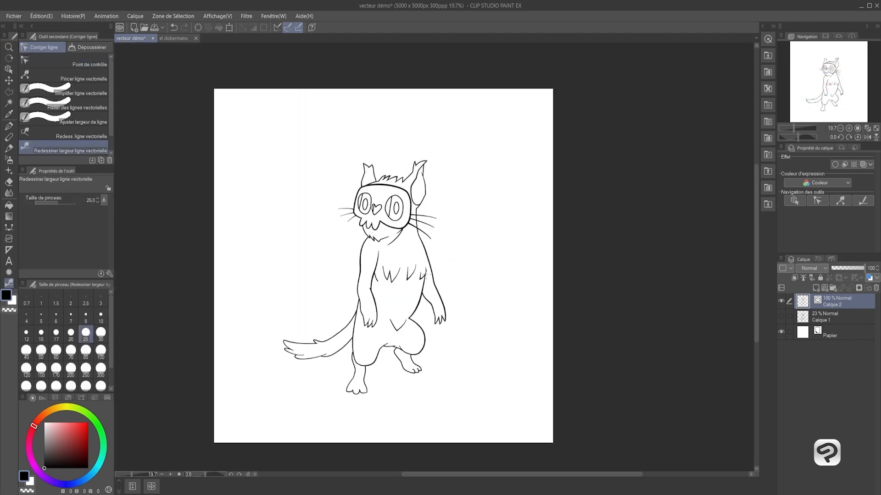
# - Thicken the inner line of the taller ear and add weight to the arm and body contours
pyautogui.moveTo(424, 266); pyautogui.dragTo(495, 266)
pyautogui.moveTo(419, 173); pyautogui.dragTo(576, 95)
pyautogui.moveTo(431, 101); pyautogui.dragTo(363, 337)
pyautogui.moveTo(469, 227)
pyautogui.mouseDown()
pyautogui.moveTo(399, 227)
pyautogui.moveTo(551, 245)
pyautogui.mouseUp()
pyautogui.keyDown('ctrl'); pyautogui.click(426, 319); pyautogui.keyUp('ctrl')
pyautogui.moveTo(406, 306); pyautogui.dragTo(537, 306)
pyautogui.keyDown('ctrl'); pyautogui.click(339, 255); pyautogui.keyUp('ctrl')
pyautogui.click(446, 172)
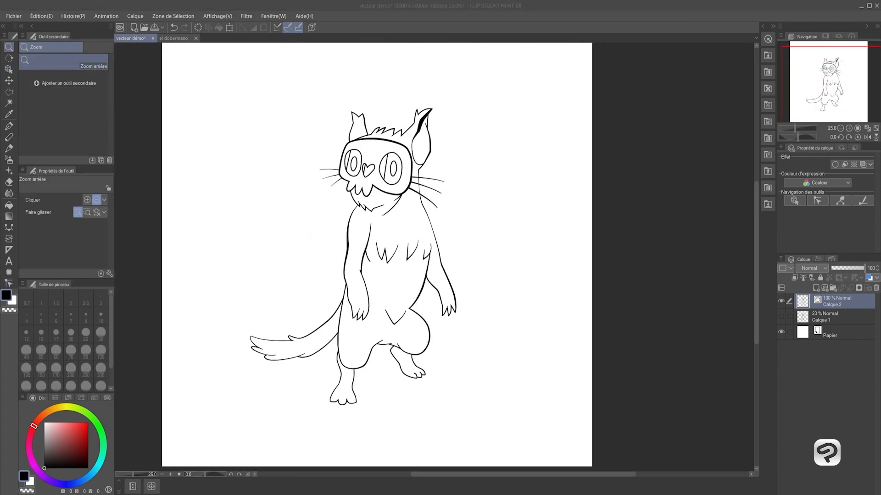